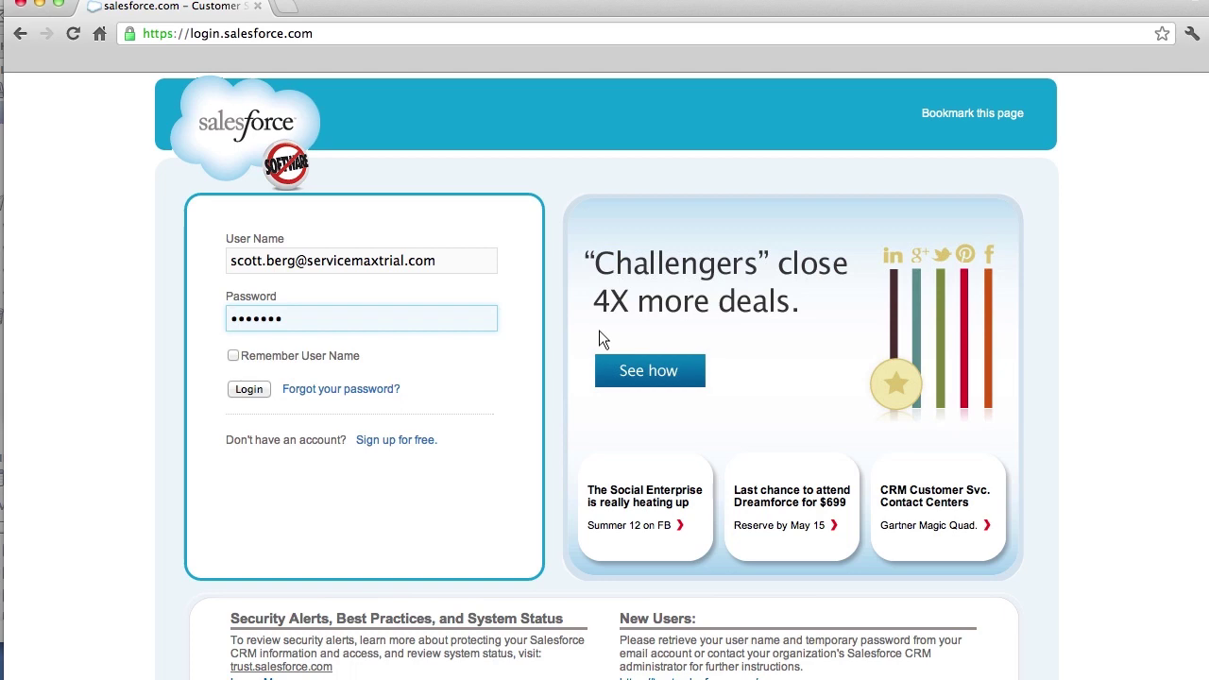
Step: Log in to the Salesforce org with the user's credentials
{"action": "left_click", "coordinate": [252, 390]}
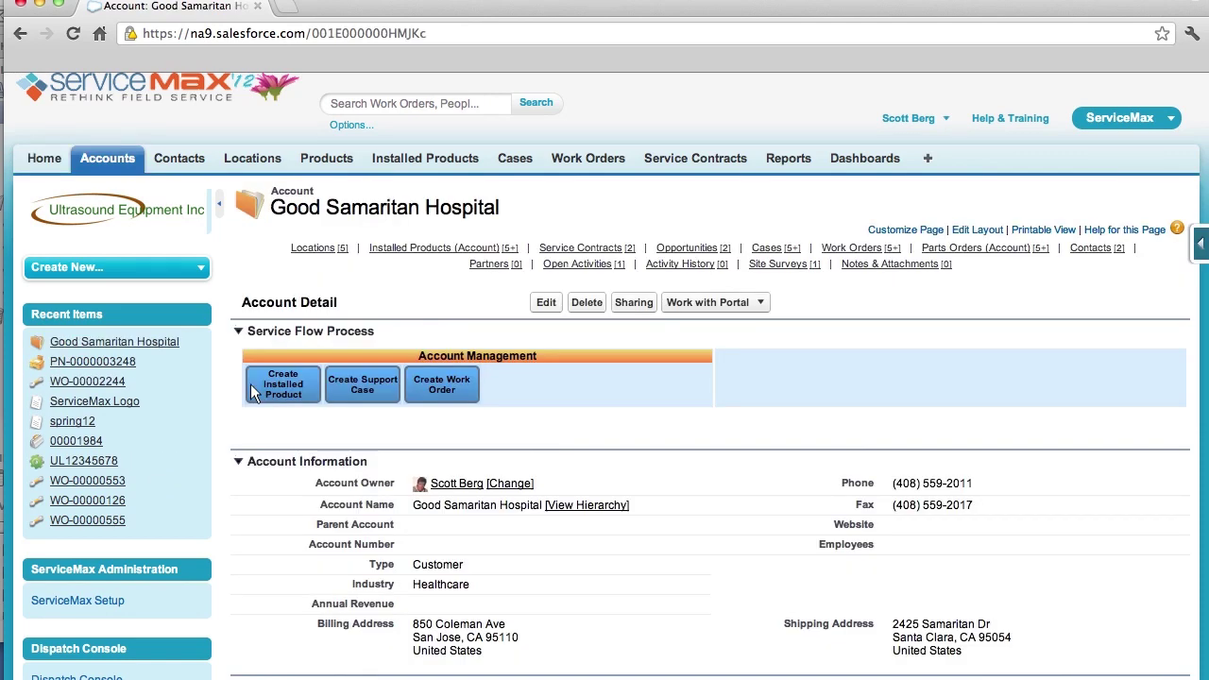
Step: Preview each Good Samaritan Hospital related list, ending on its two active service contracts
{"action": "mouse_move", "coordinate": [1105, 253]}
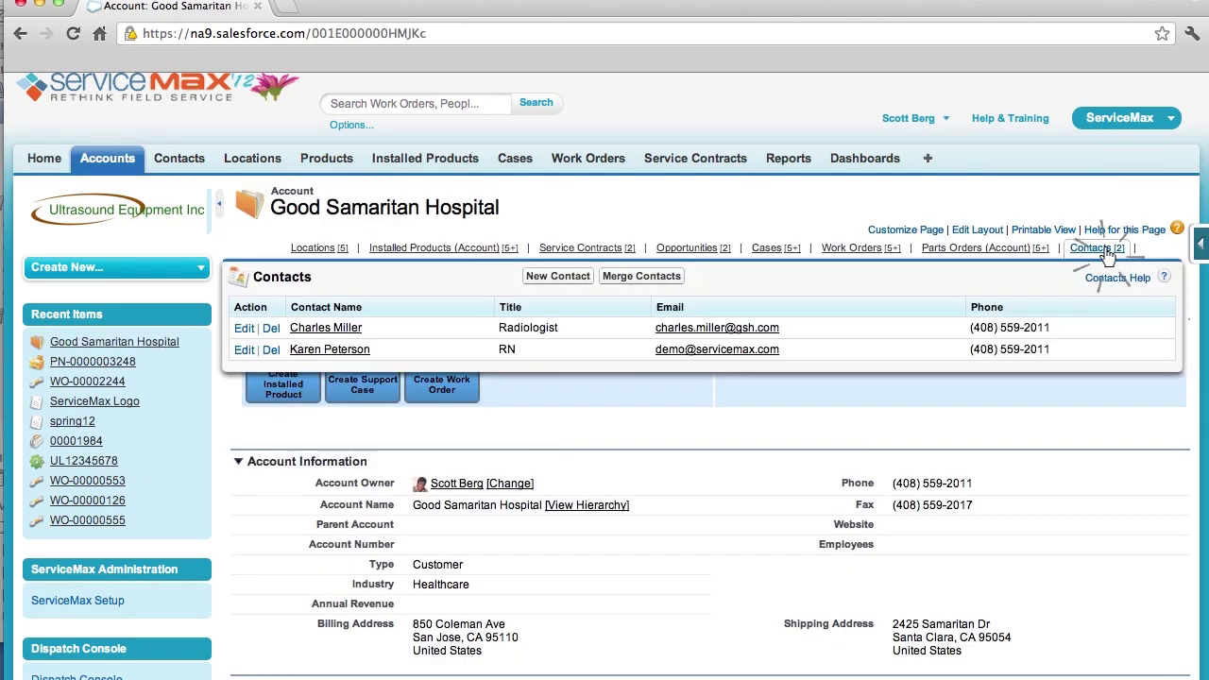
{"action": "mouse_move", "coordinate": [593, 270]}
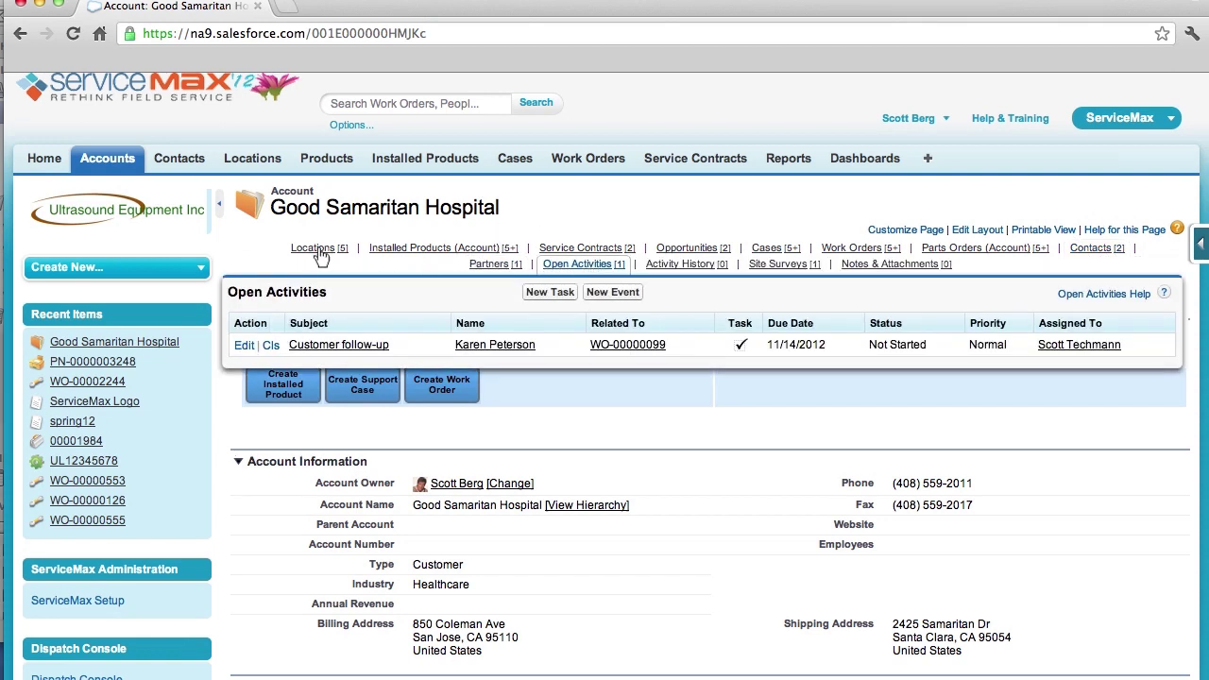
{"action": "mouse_move", "coordinate": [313, 253]}
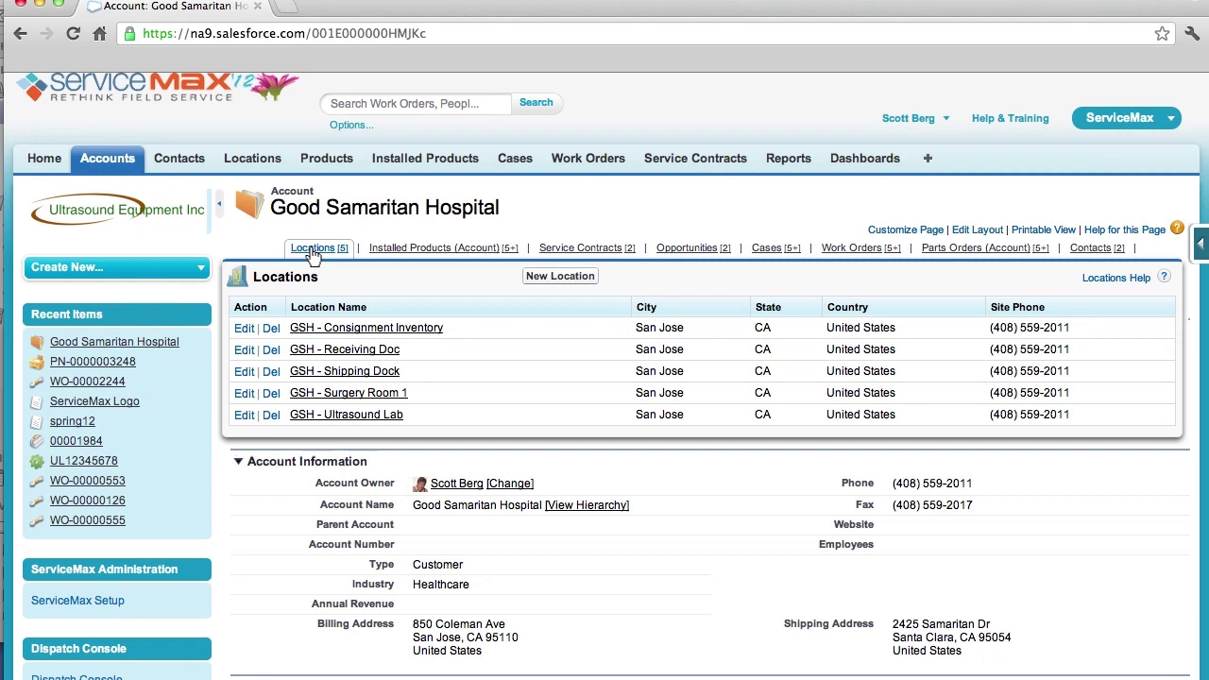
{"action": "mouse_move", "coordinate": [687, 255]}
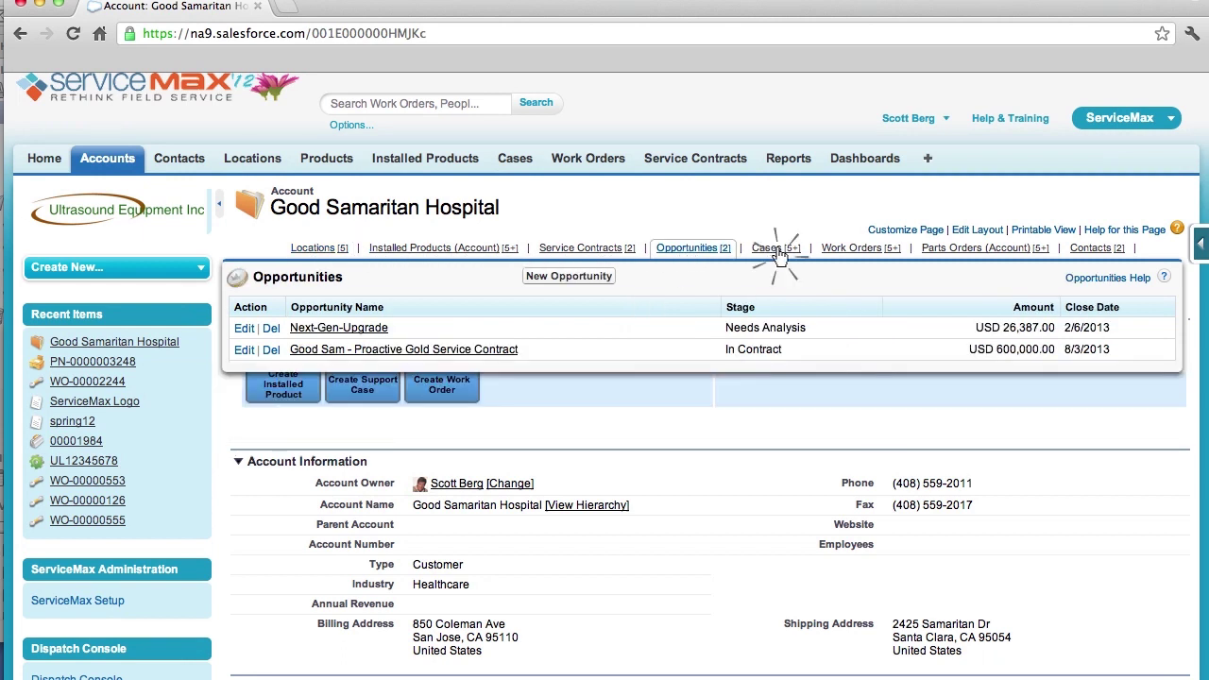
{"action": "mouse_move", "coordinate": [779, 257]}
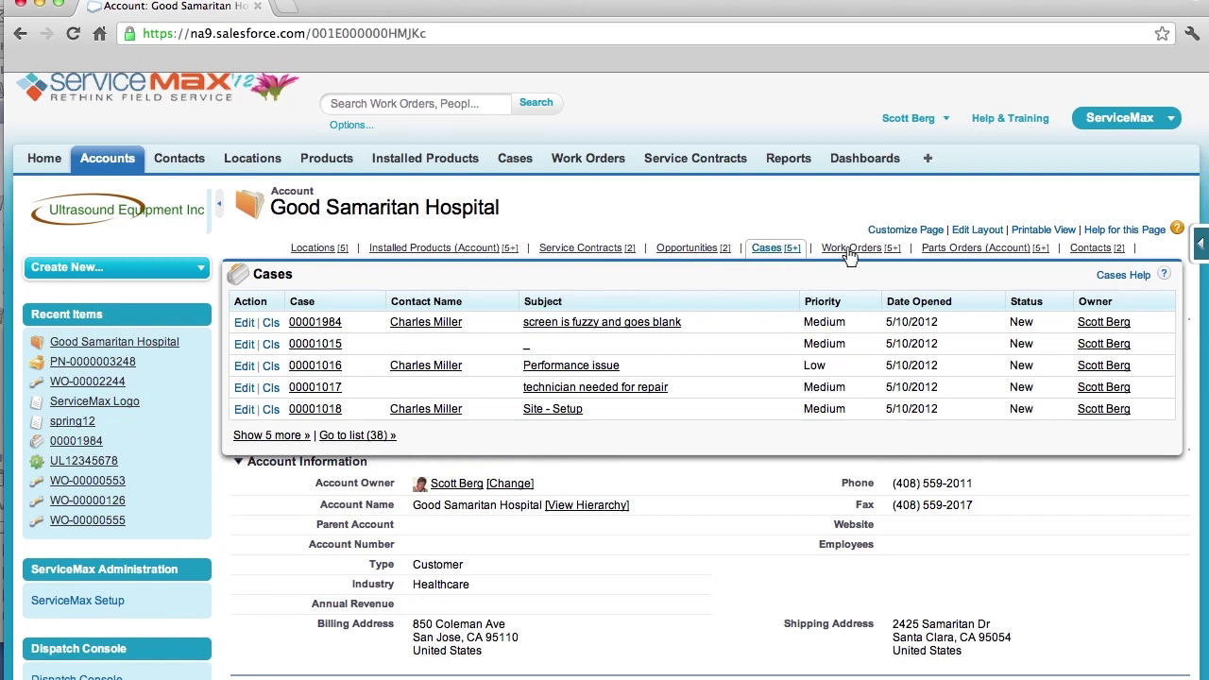
{"action": "mouse_move", "coordinate": [861, 257]}
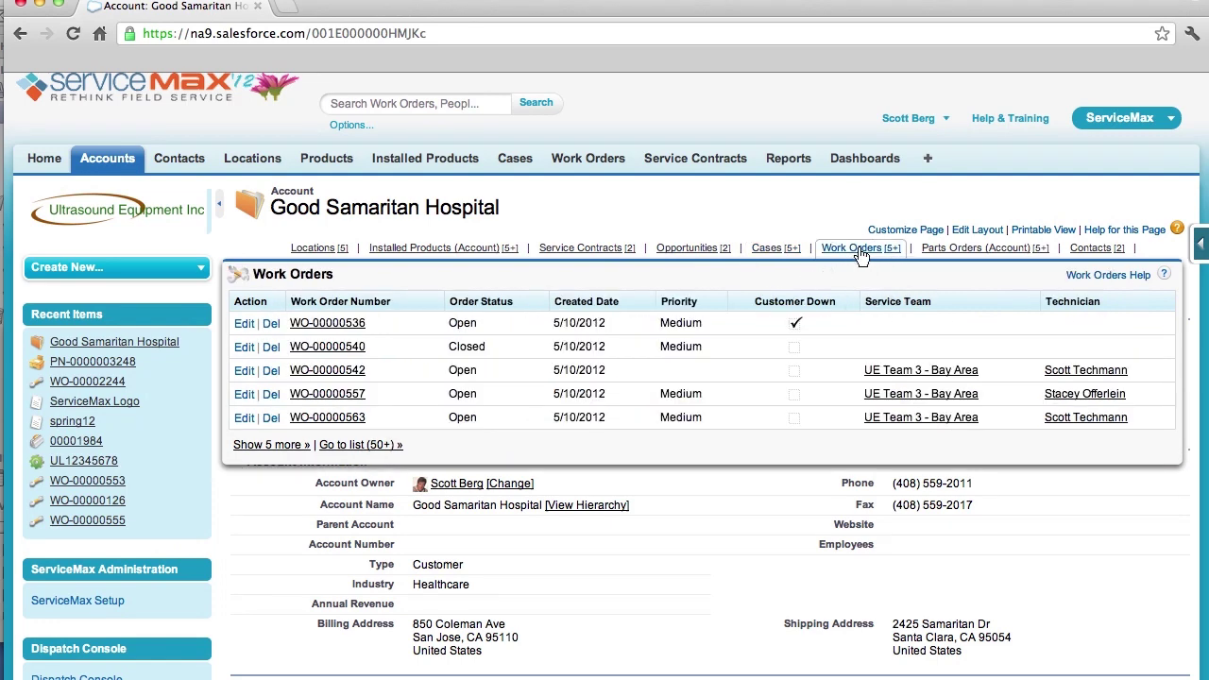
{"action": "mouse_move", "coordinate": [991, 257]}
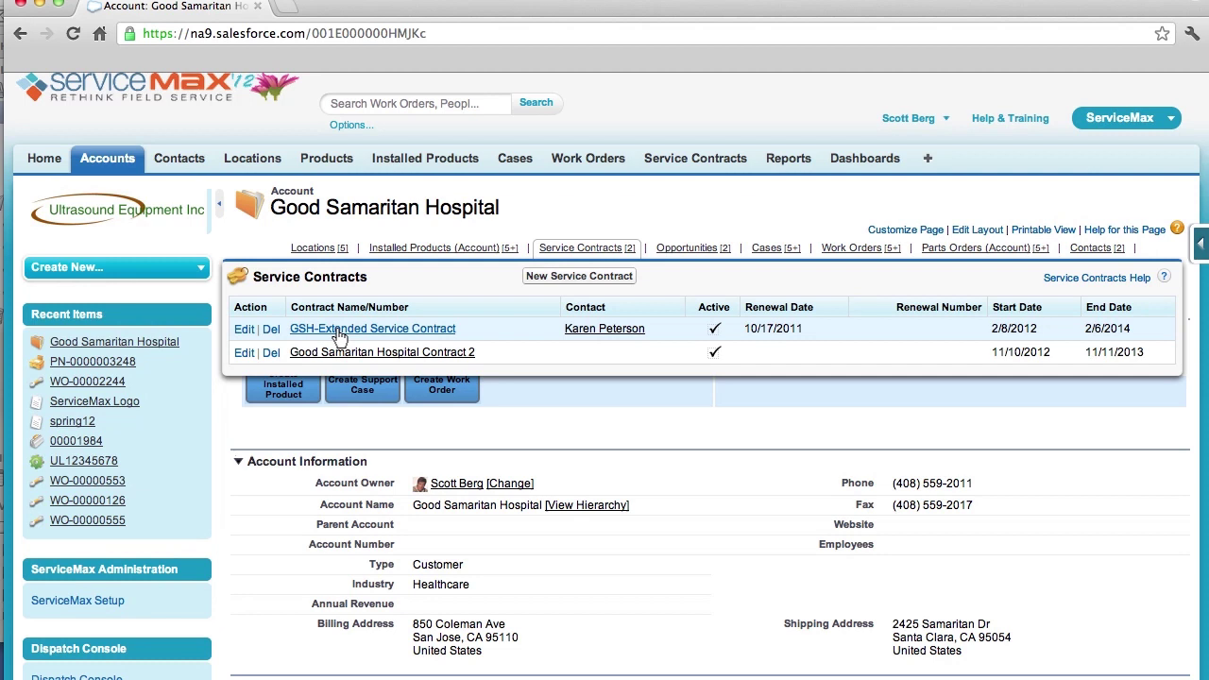
Step: Preview GSH-Extended Service Contract's covered products, services and locations, then open installed product UL12345678
{"action": "left_click", "coordinate": [339, 330]}
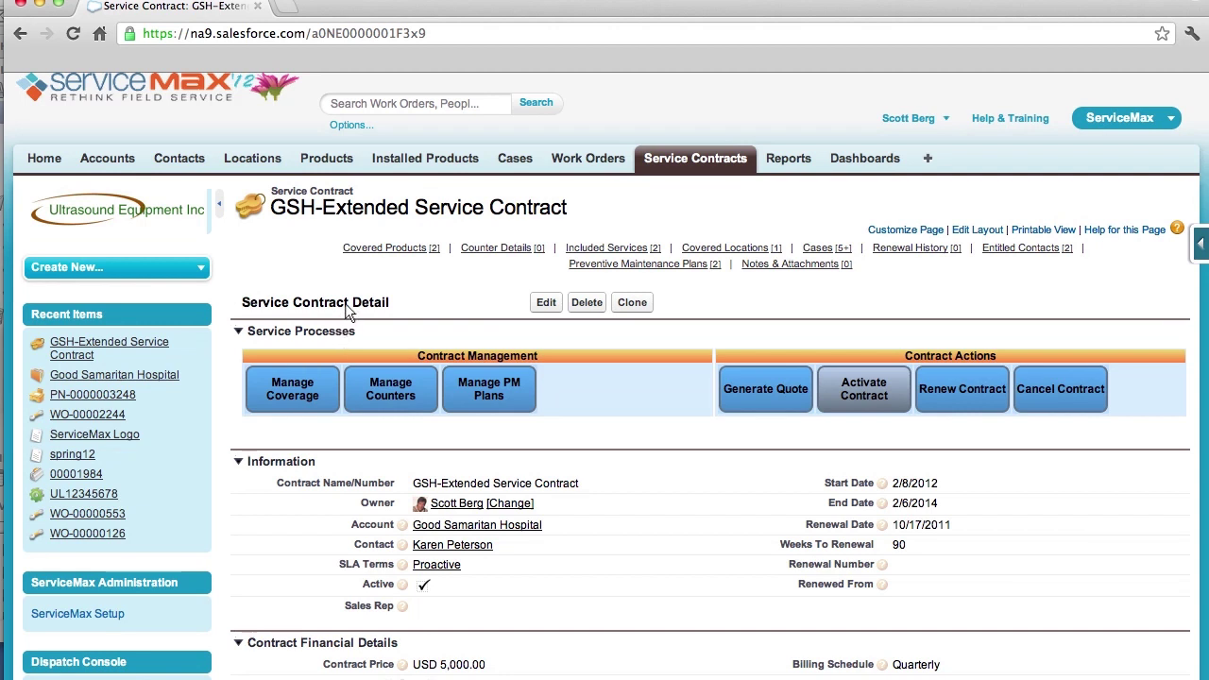
{"action": "mouse_move", "coordinate": [425, 250]}
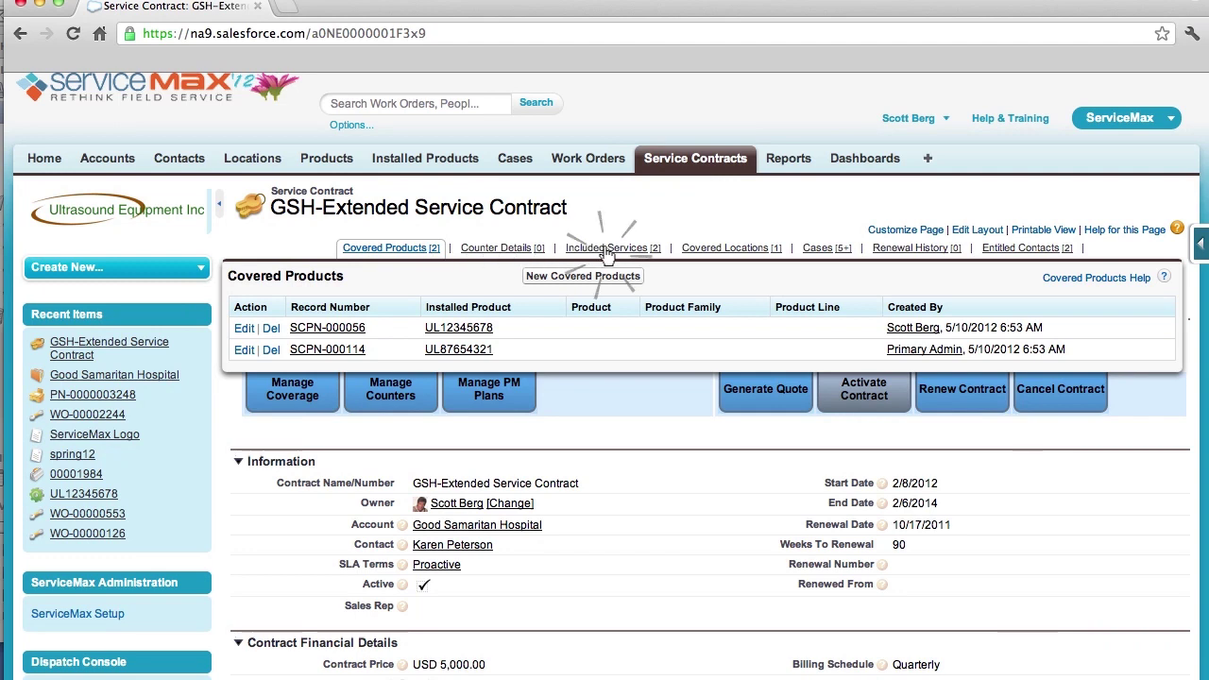
{"action": "mouse_move", "coordinate": [730, 255]}
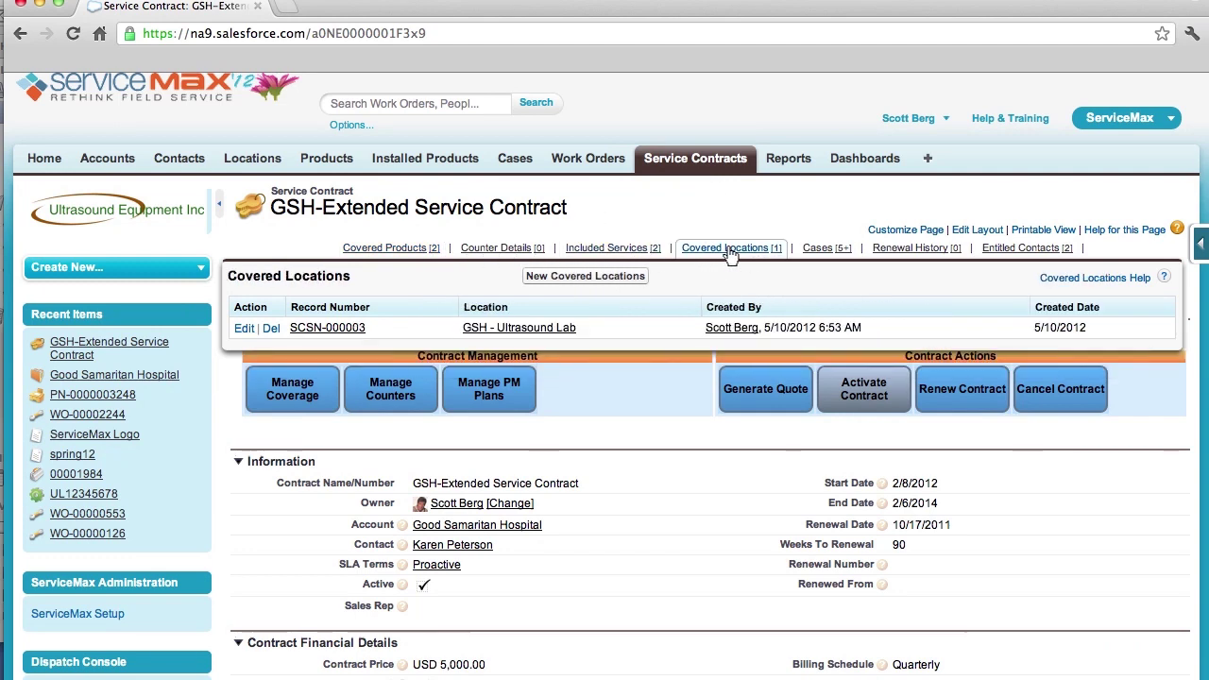
{"action": "mouse_move", "coordinate": [818, 253]}
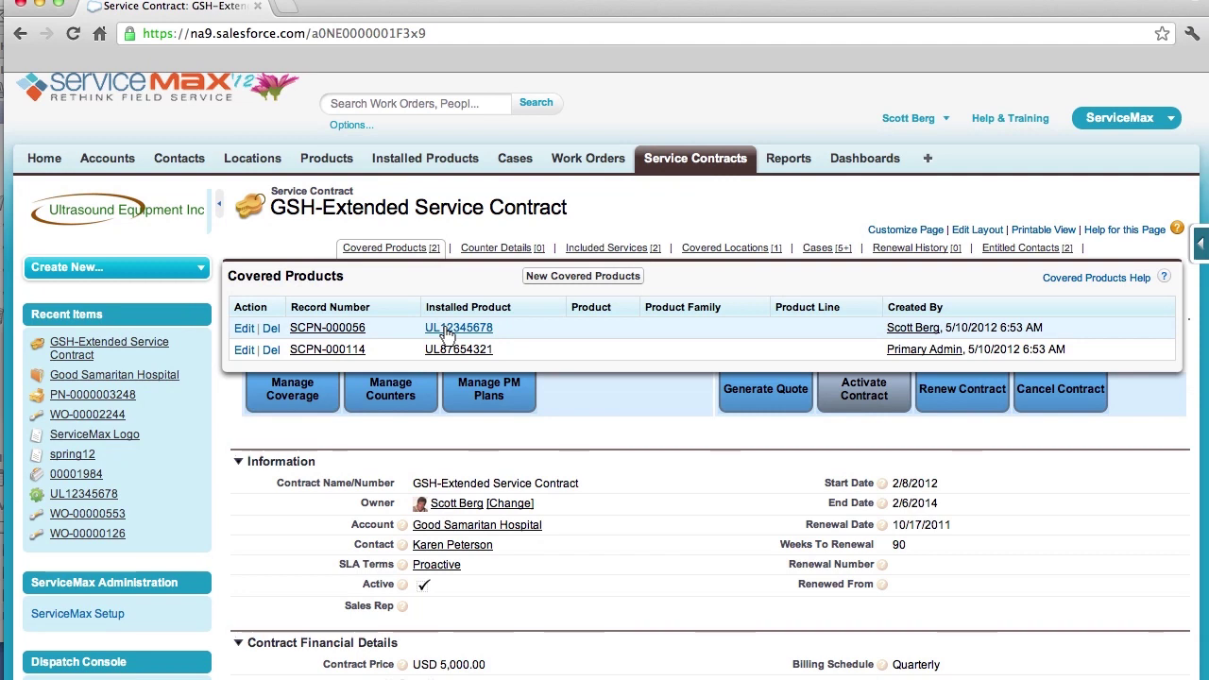
{"action": "left_click", "coordinate": [448, 330]}
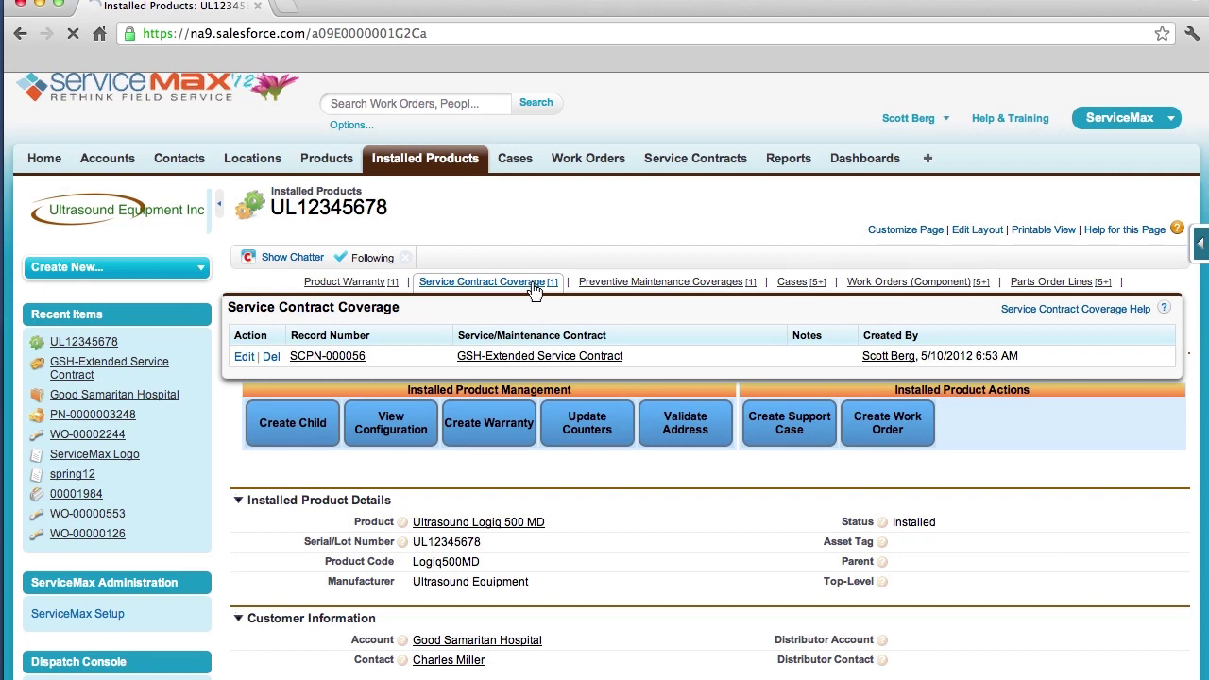
Step: Preview UL12345678's contract coverage and cases, then start a new support case for it
{"action": "mouse_move", "coordinate": [798, 289]}
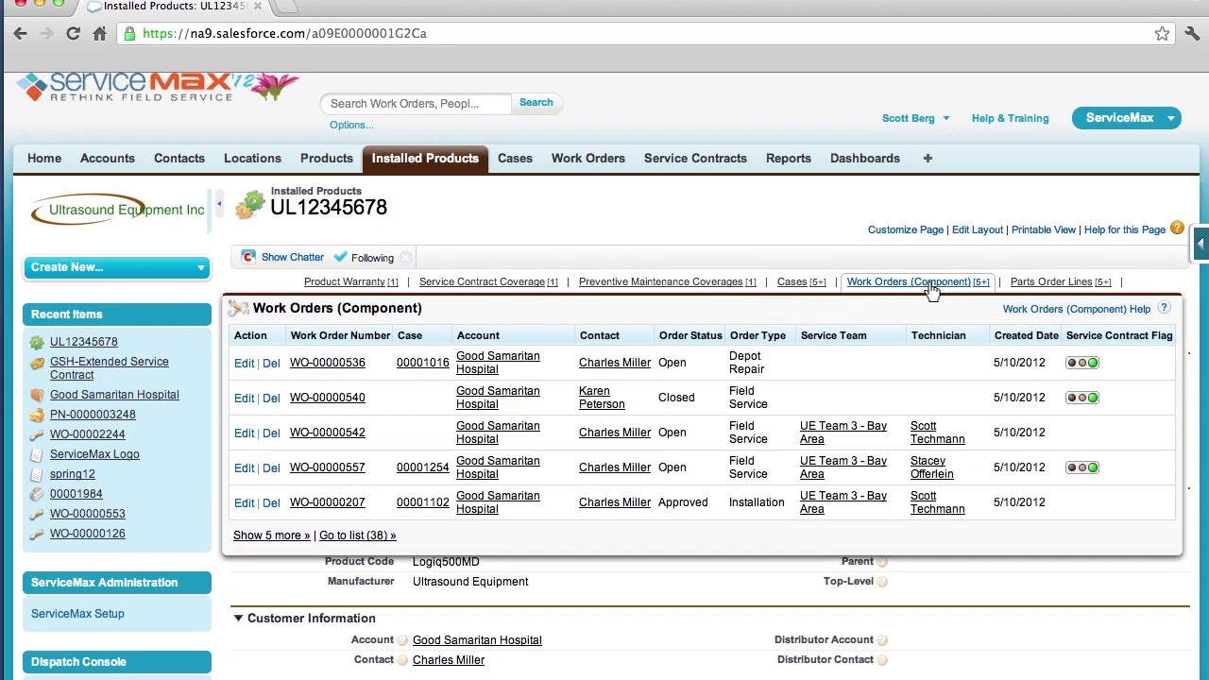
{"action": "mouse_move", "coordinate": [1061, 290]}
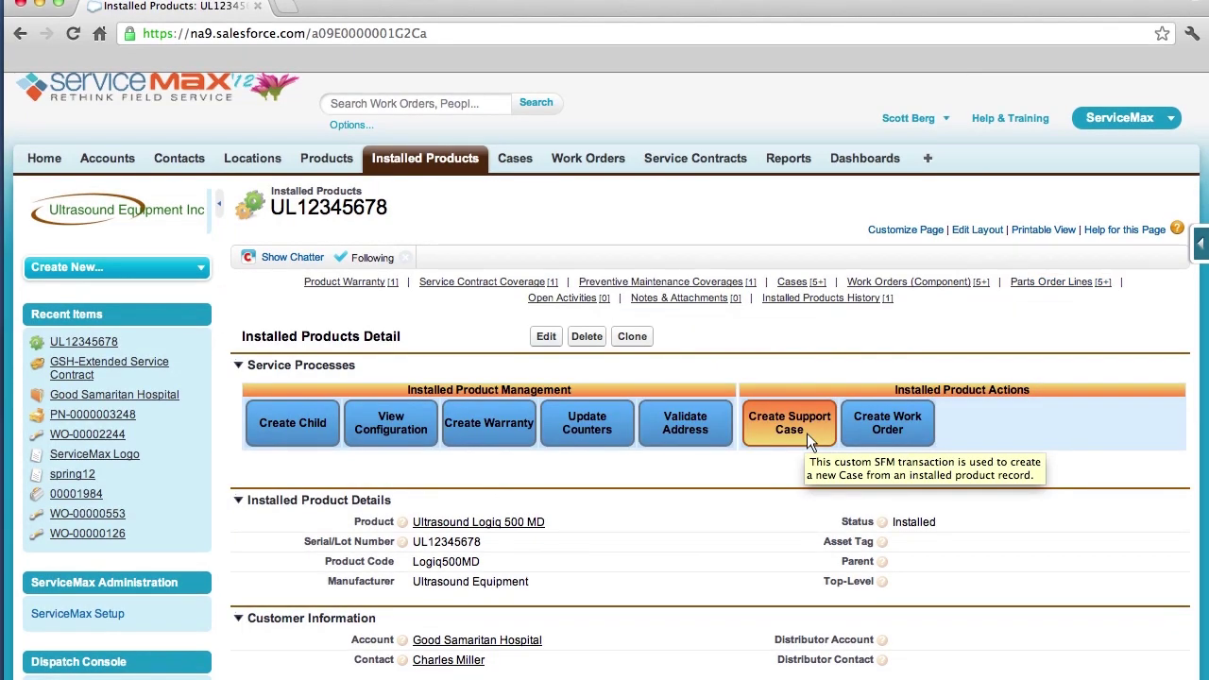
{"action": "left_click", "coordinate": [807, 432]}
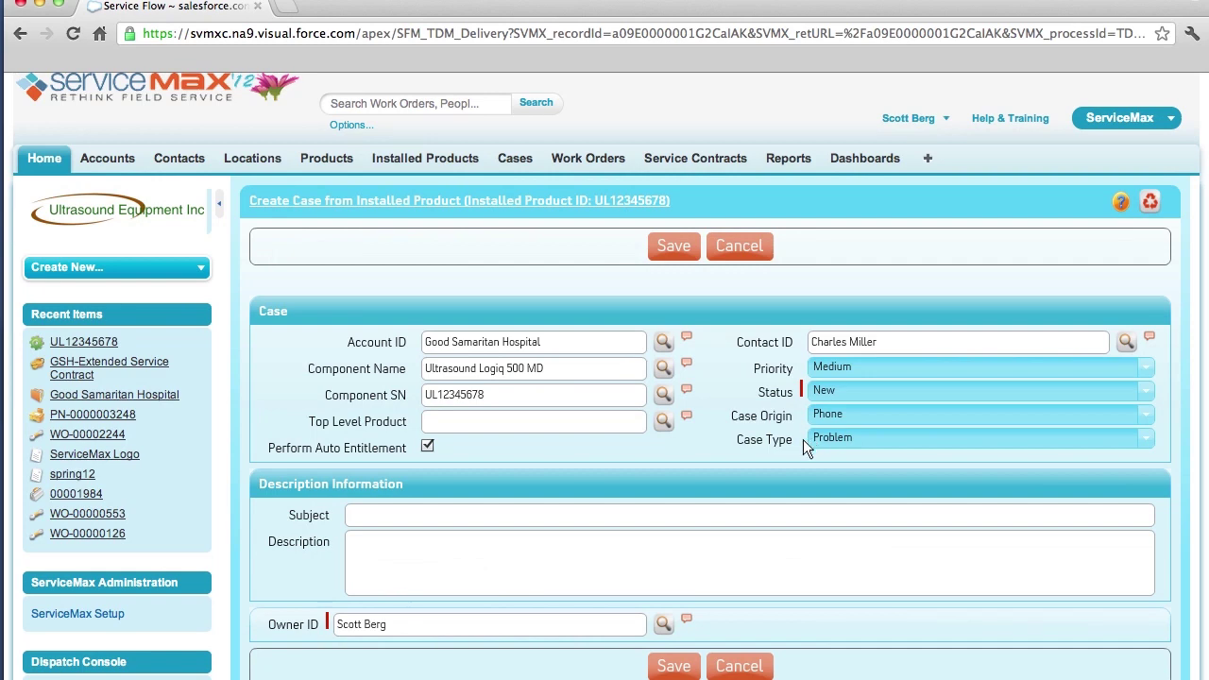
Step: Save support case 00001985 for the Ultrasound Logiq 500 MD
{"action": "left_click", "coordinate": [674, 666]}
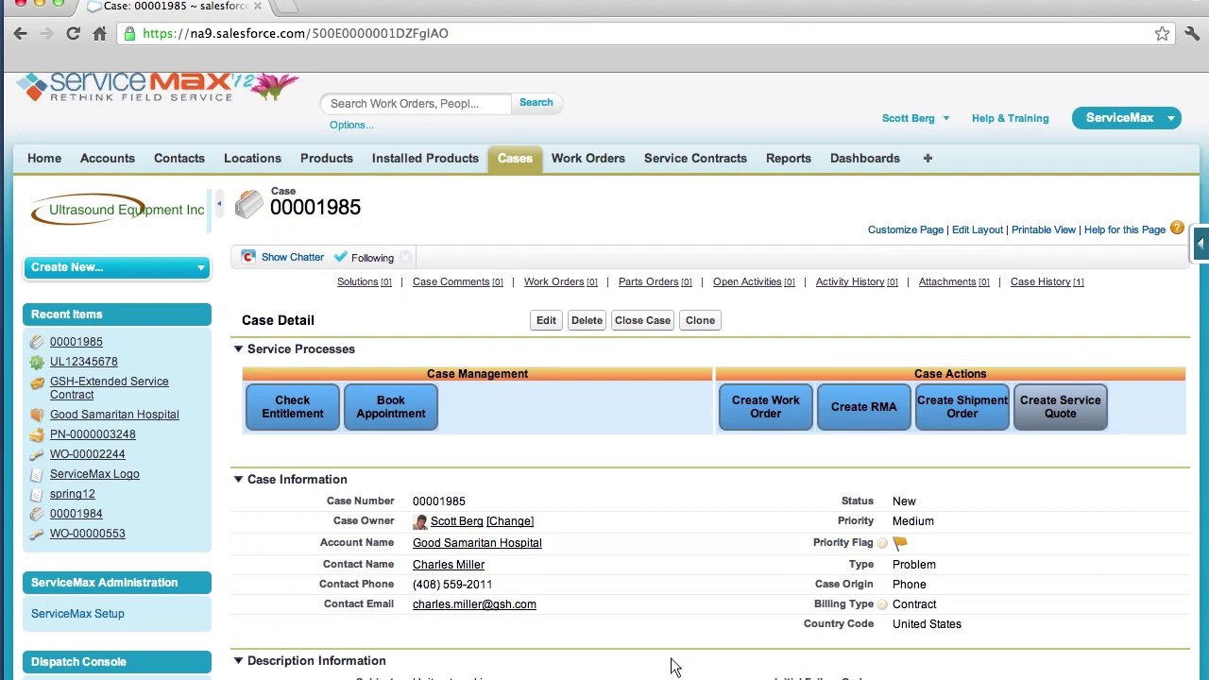
{"action": "mouse_move", "coordinate": [964, 595]}
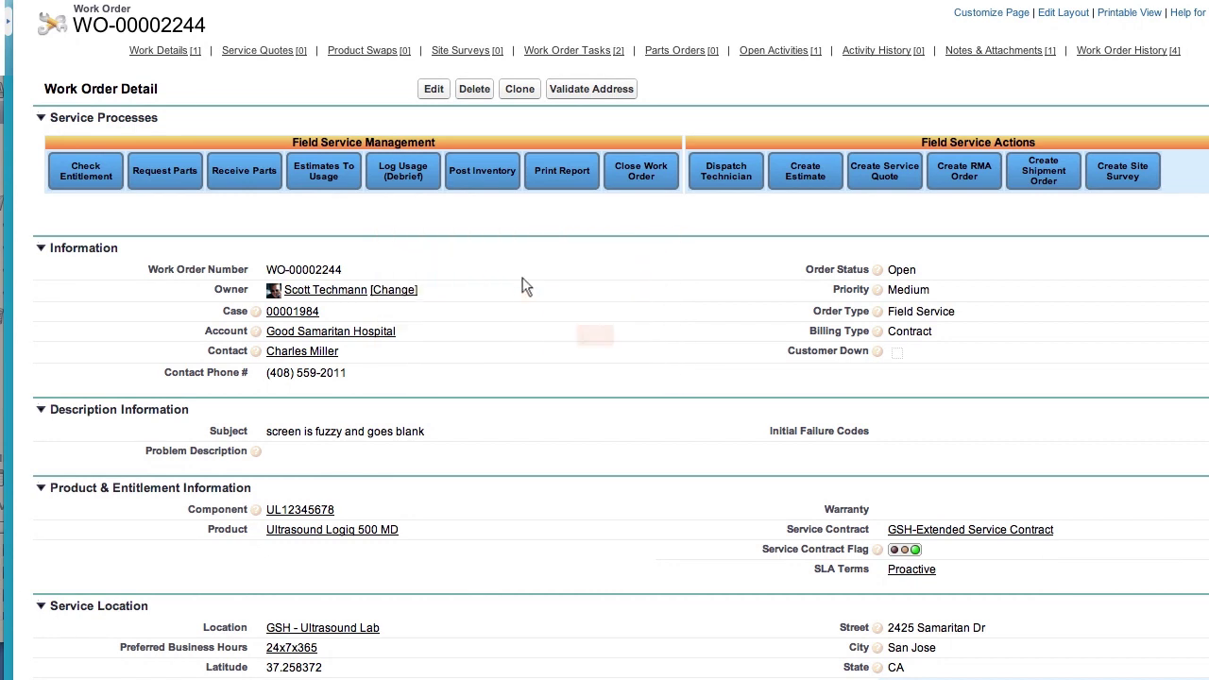
{"action": "left_click", "coordinate": [395, 295]}
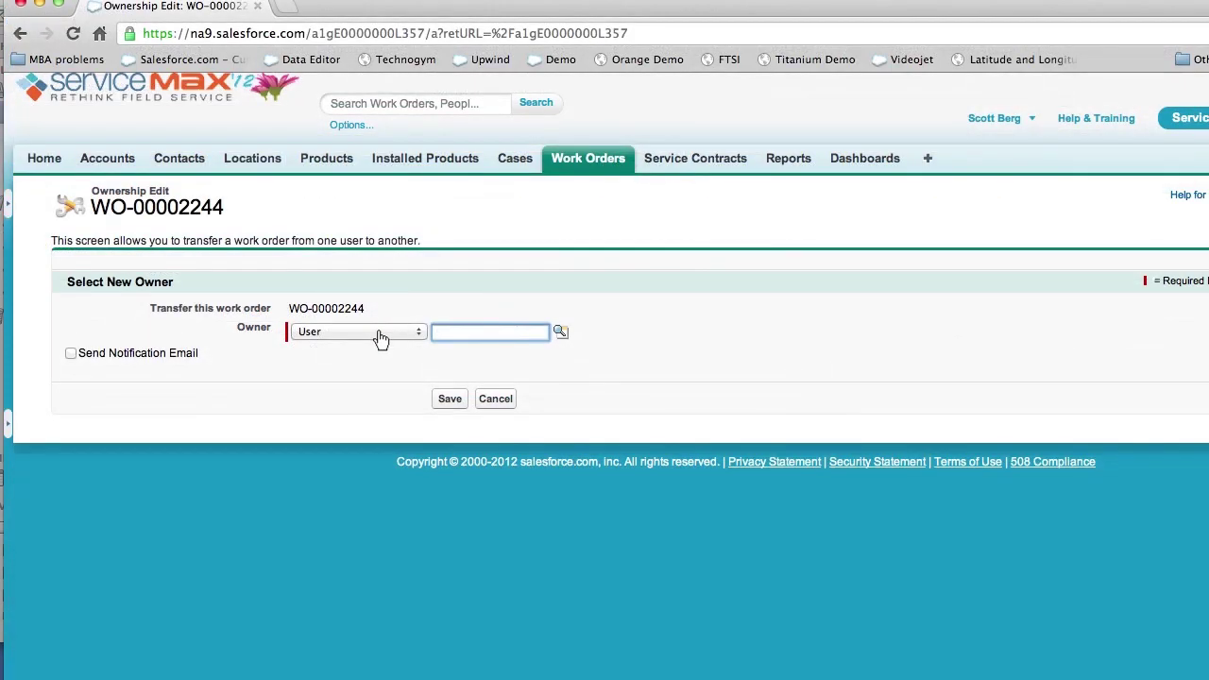
Step: Make the technician, found by user search, owner of WO-00002244, then view it in the Dispatch Console
{"action": "left_click", "coordinate": [381, 338]}
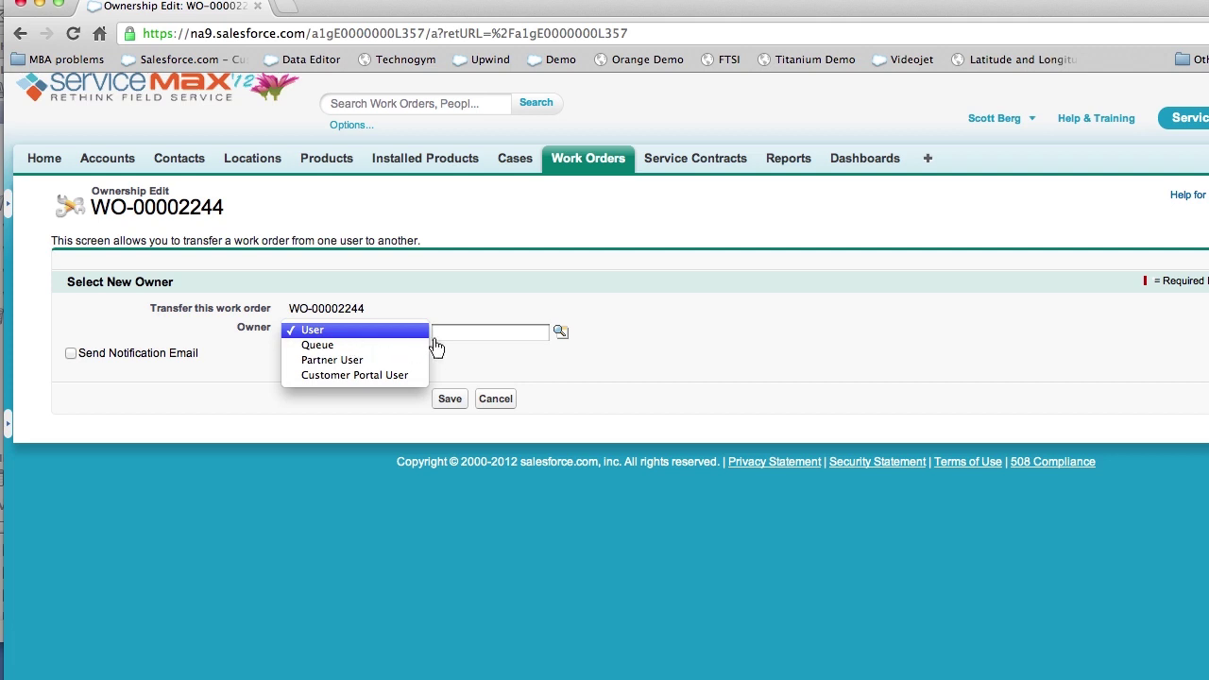
{"action": "left_click", "coordinate": [561, 337]}
{"action": "type", "text": "Sc*"}
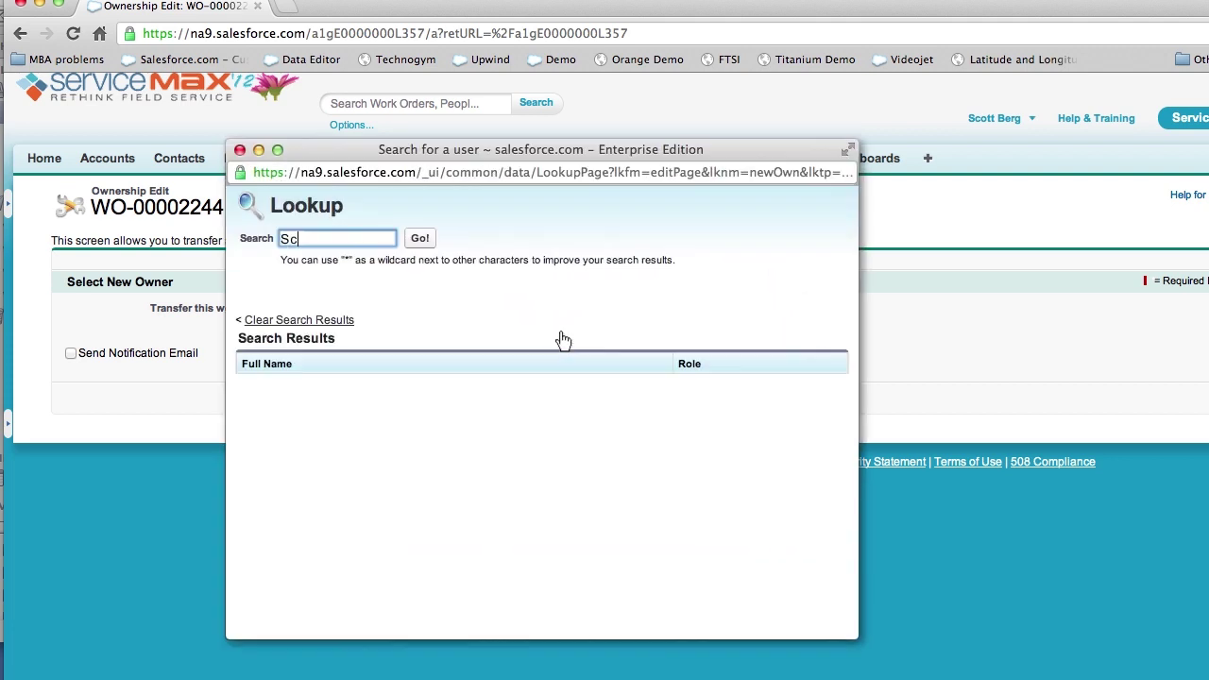
{"action": "left_click", "coordinate": [419, 240]}
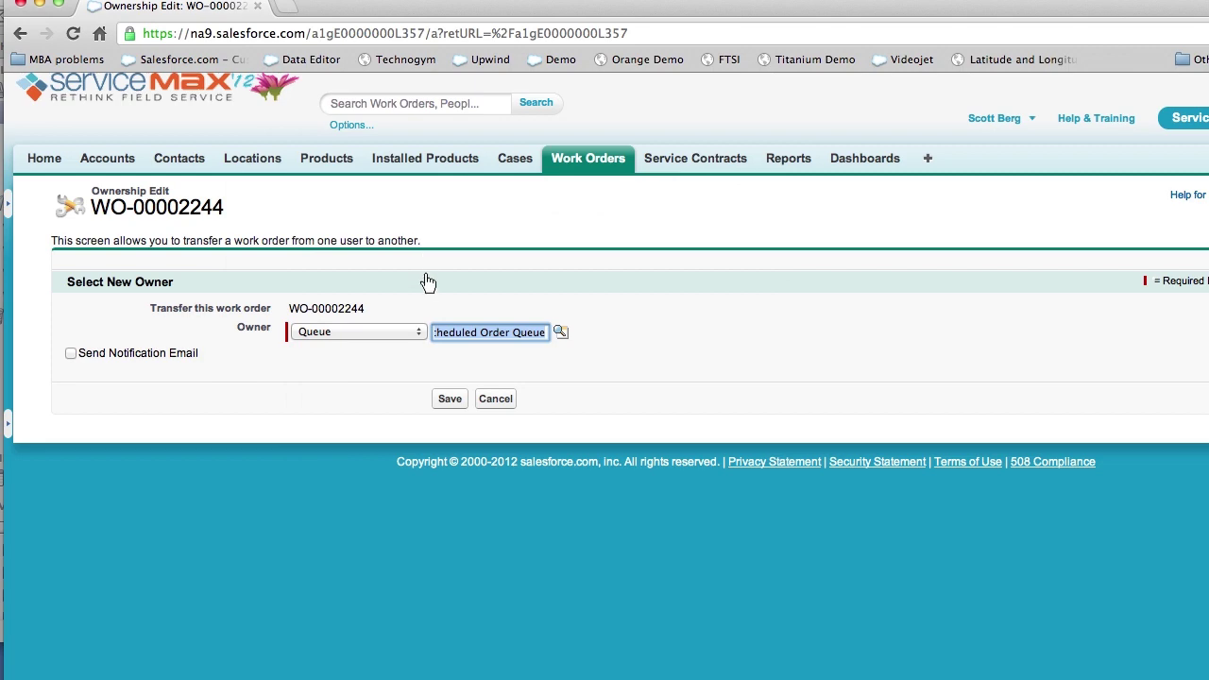
{"action": "left_click", "coordinate": [450, 401]}
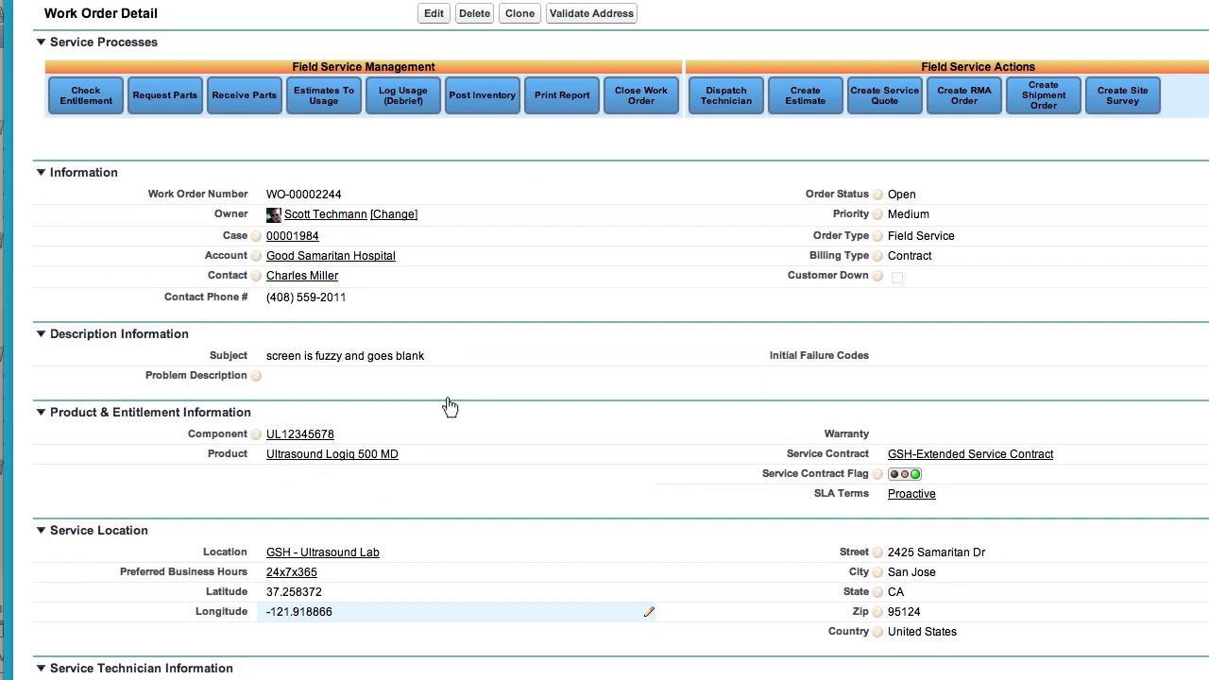
{"action": "left_click", "coordinate": [729, 100]}
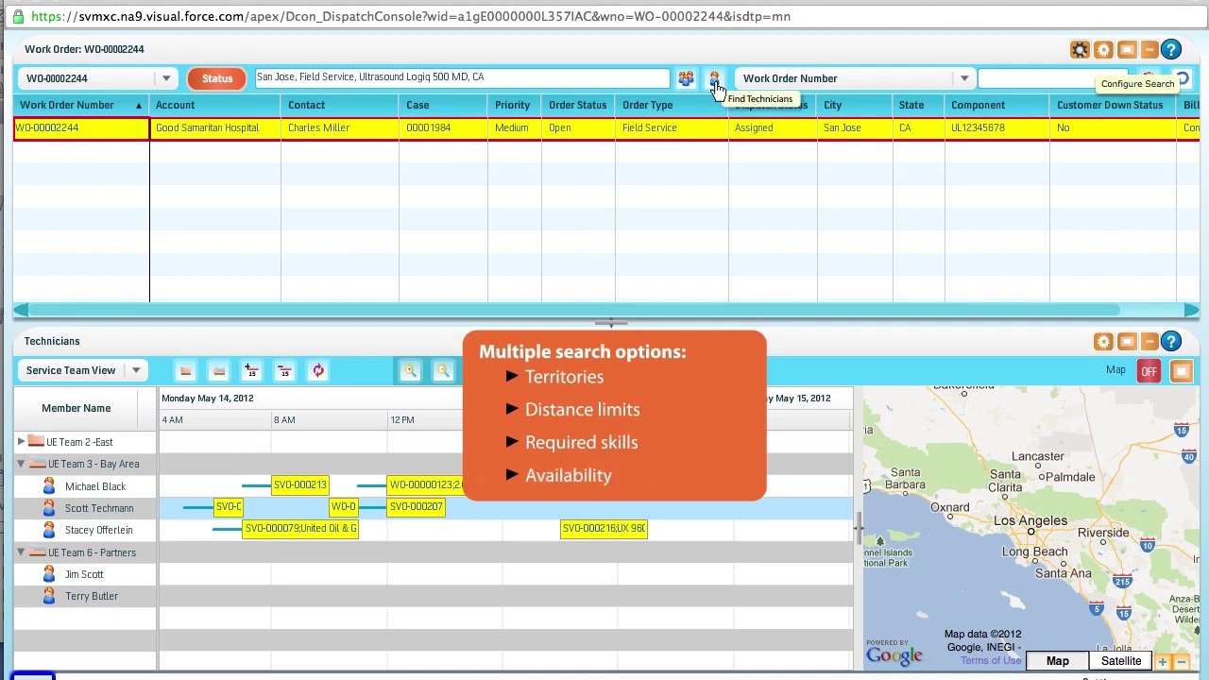
Step: Save City, Product and Skill as search keywords, then drag the work order onto a technician
{"action": "left_click", "coordinate": [716, 87]}
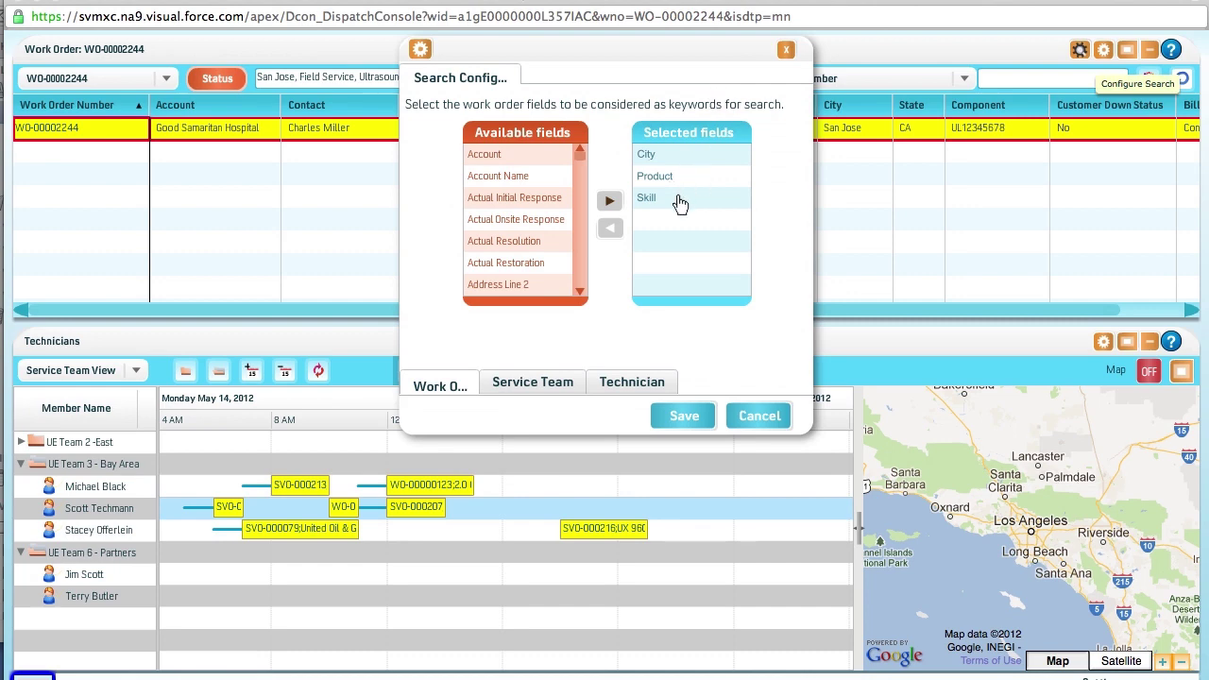
{"action": "left_click", "coordinate": [681, 417]}
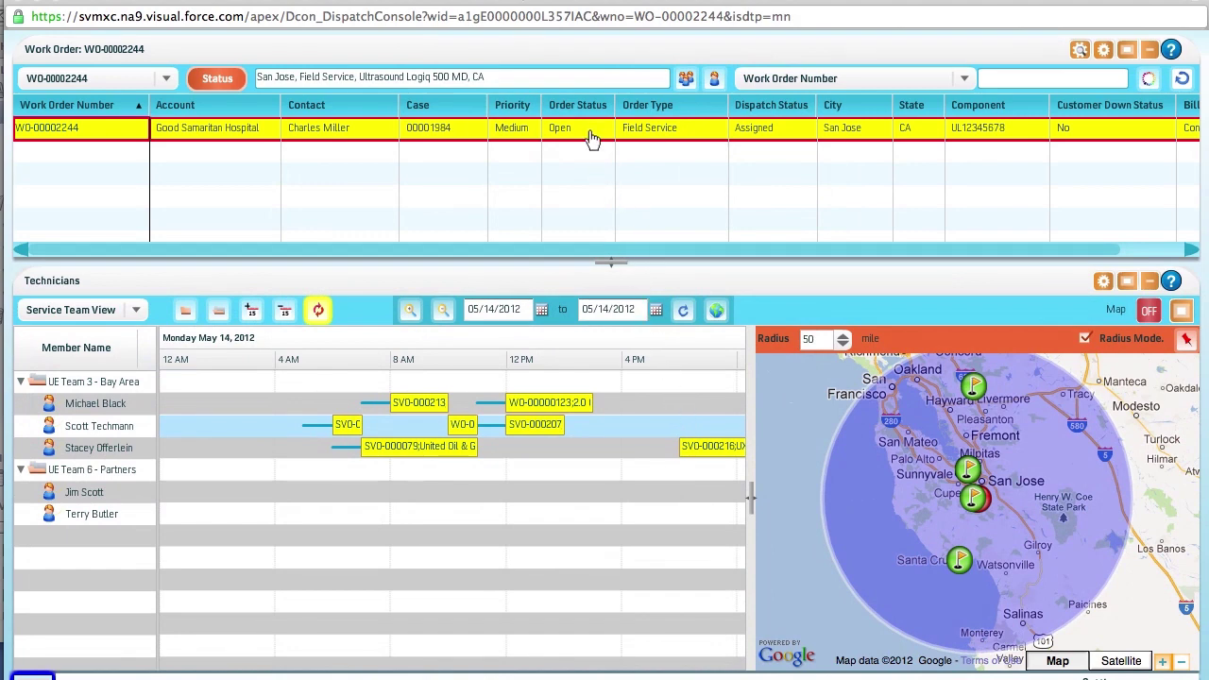
{"action": "left_click_drag", "start_coordinate": [587, 133], "coordinate": [662, 432]}
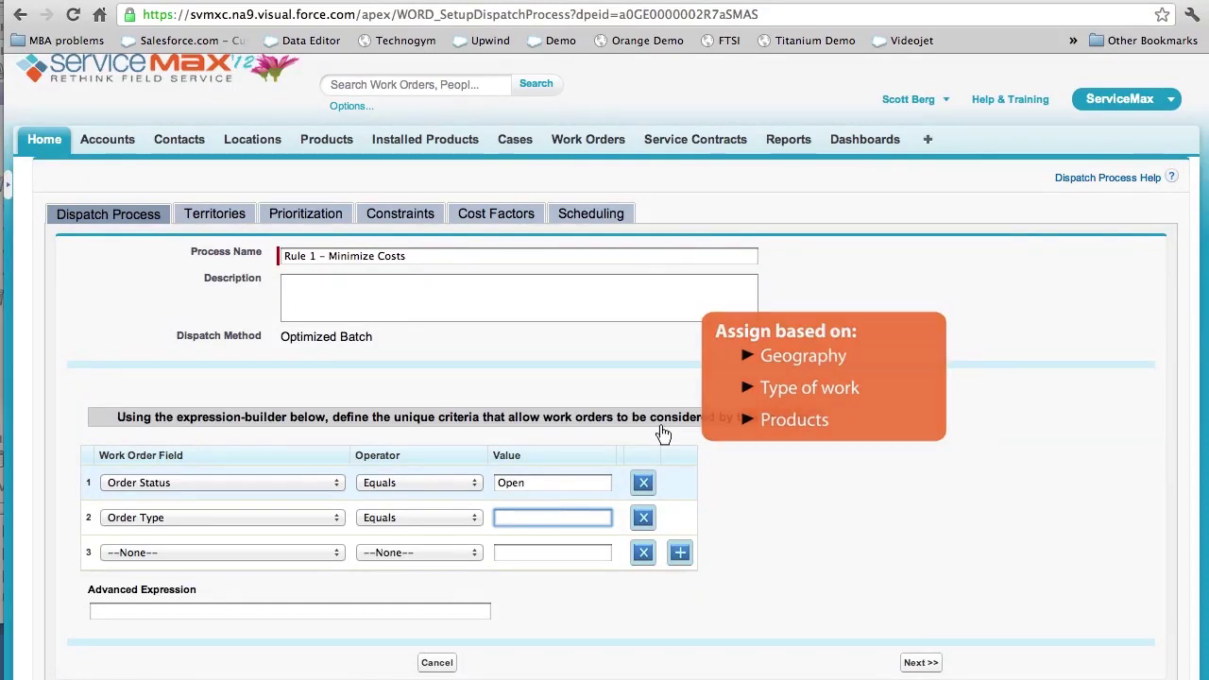
Step: Advance Rule 1 – Minimize Costs to Assignment Rules and check the Assign Work Order To setting
{"action": "left_click", "coordinate": [918, 662]}
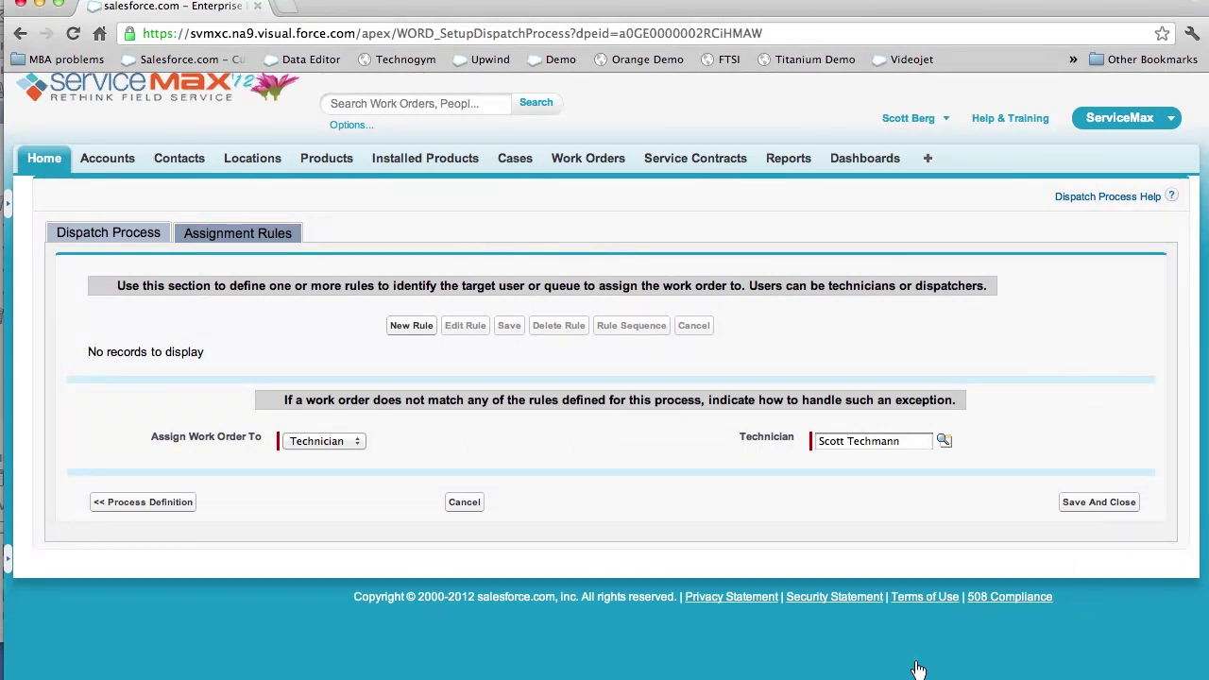
{"action": "left_click", "coordinate": [356, 448]}
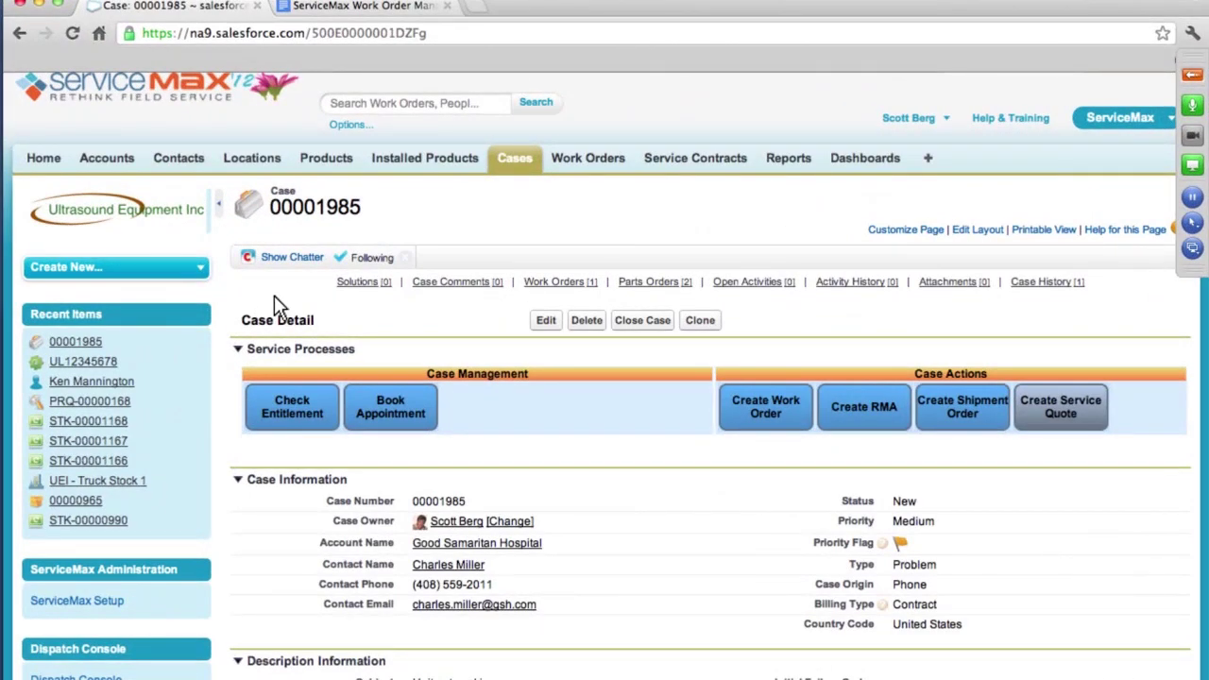
Step: Create work order WO-00002246 from case 00001985, then start a parts request for it
{"action": "left_click", "coordinate": [759, 423]}
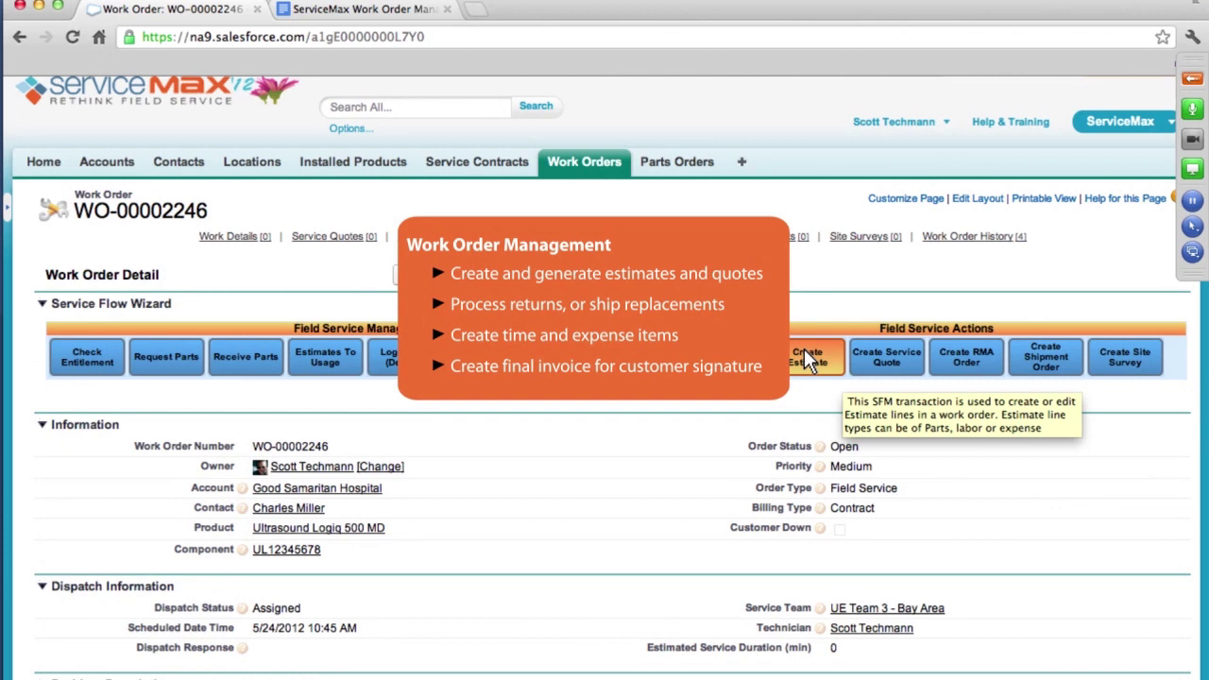
{"action": "left_click", "coordinate": [163, 361]}
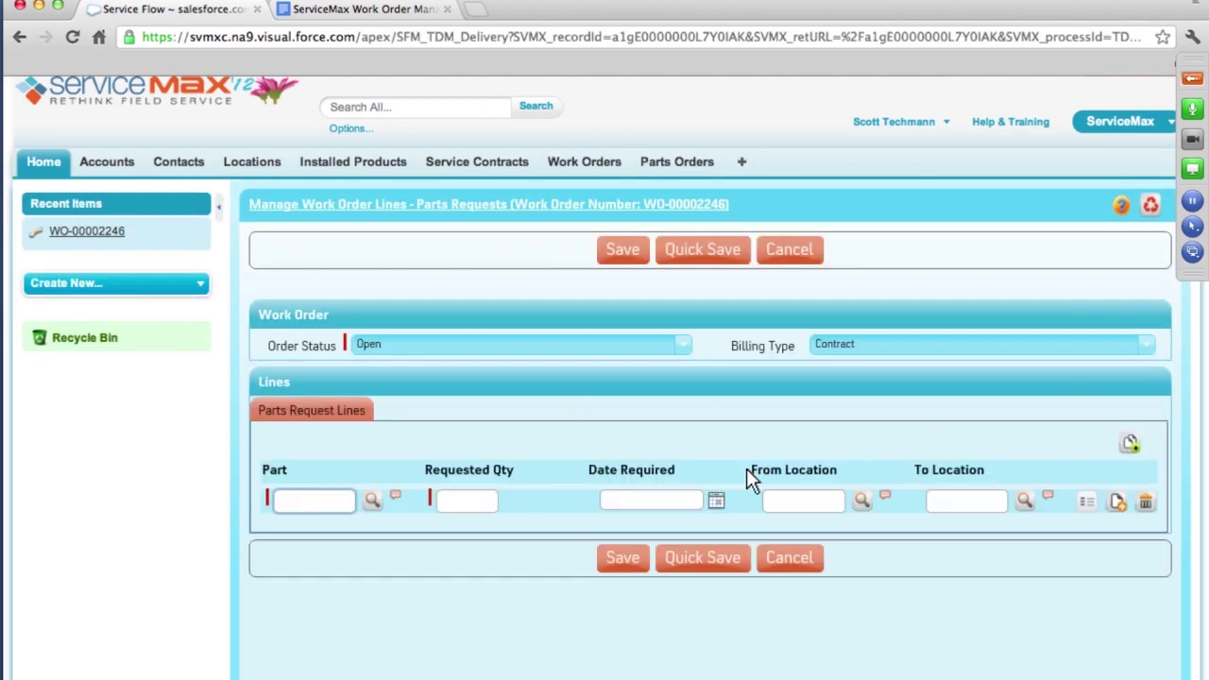
Step: Request one Logiq 500 MD Continuous Wave Wand, needed 5/25/2012, at UEI - Truck Stock 1
{"action": "left_click", "coordinate": [373, 501]}
{"action": "type", "text": "Wand"}
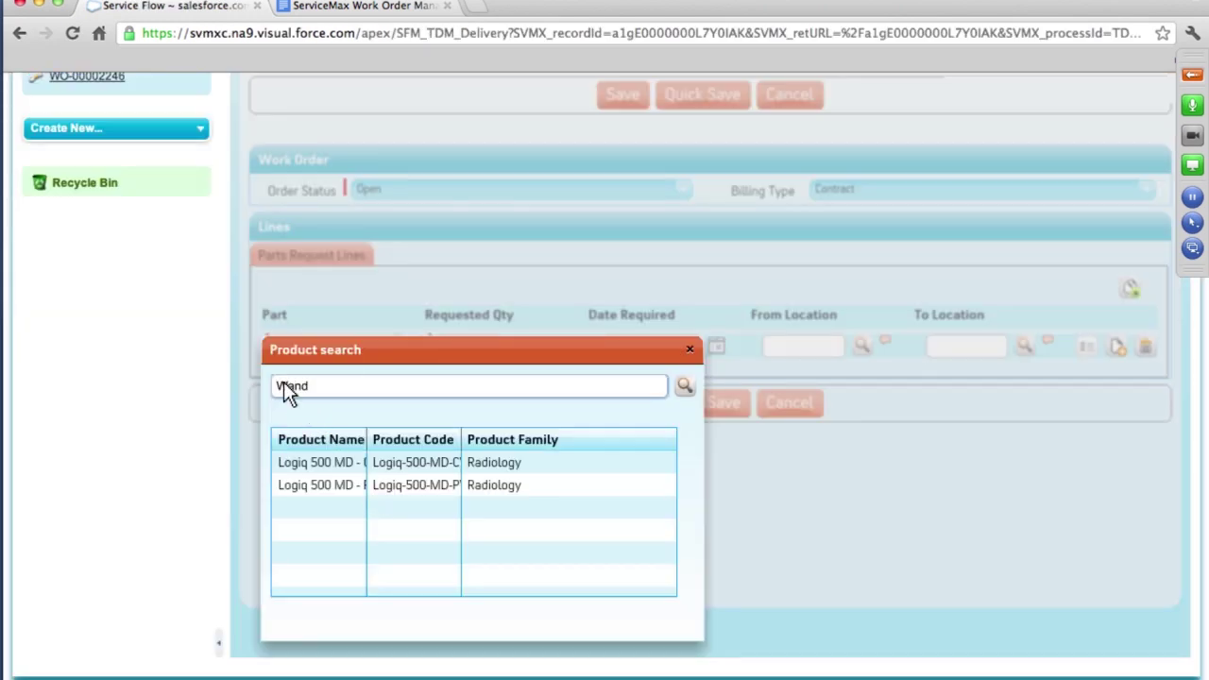
{"action": "left_click", "coordinate": [283, 462]}
{"action": "left_click", "coordinate": [653, 616]}
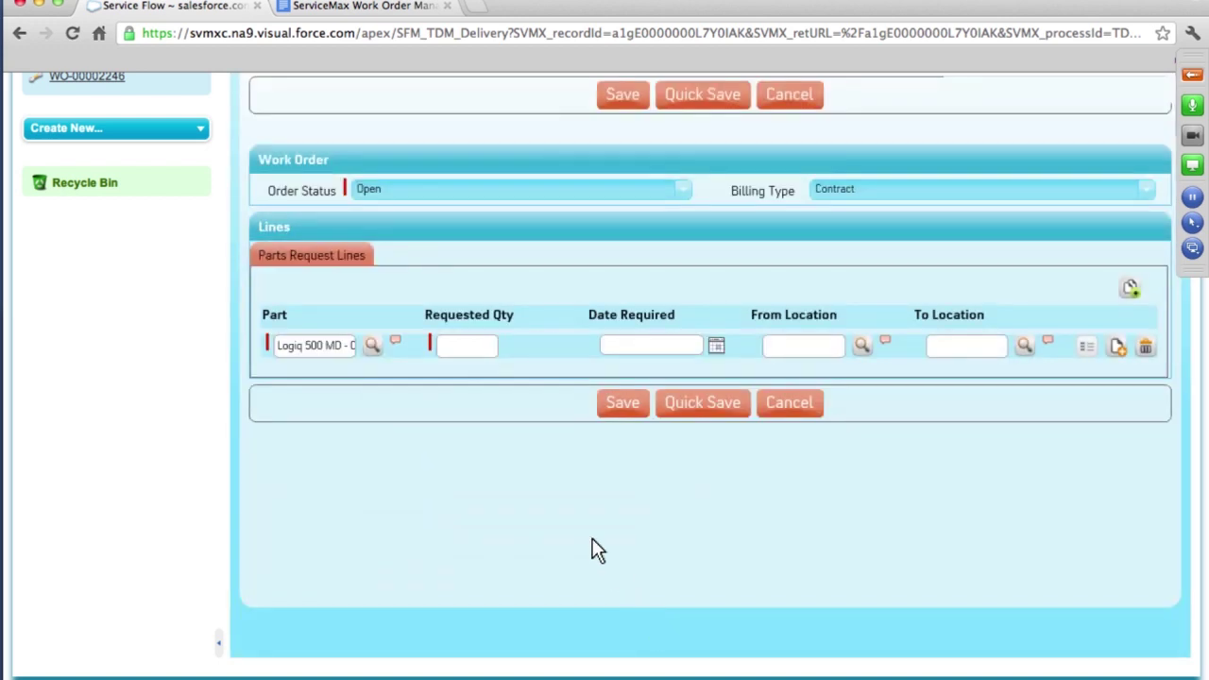
{"action": "left_click", "coordinate": [716, 347]}
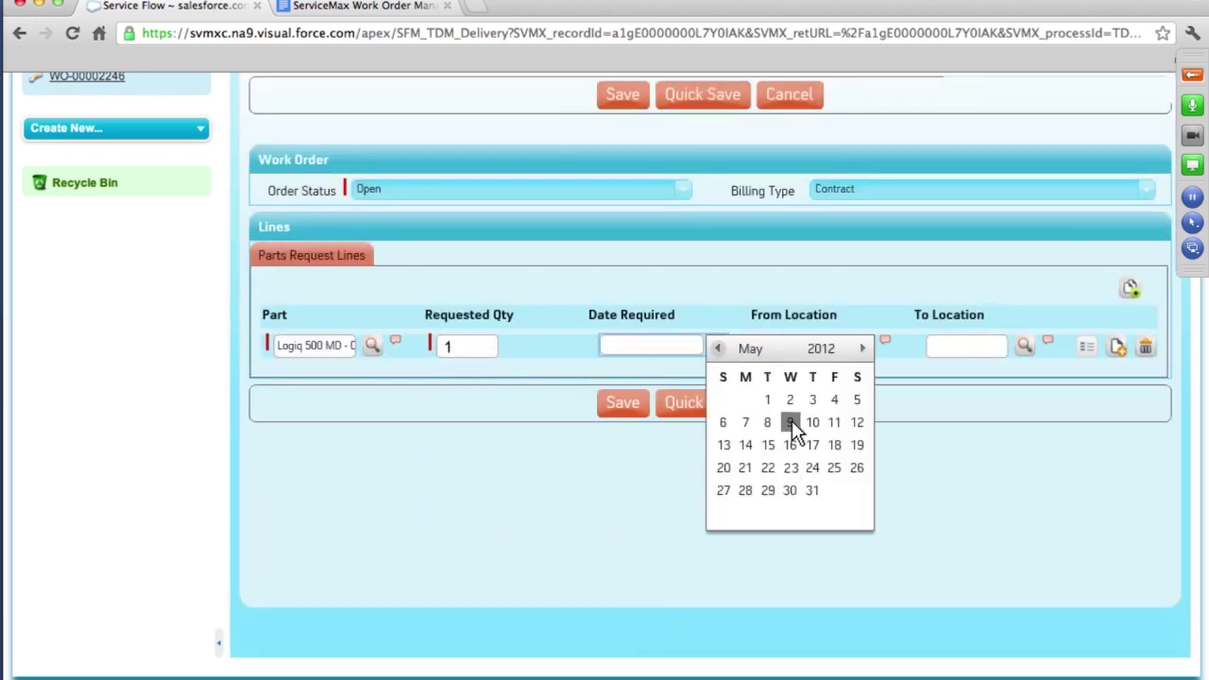
{"action": "left_click", "coordinate": [837, 466]}
{"action": "left_click", "coordinate": [862, 345]}
{"action": "type", "text": "stock"}
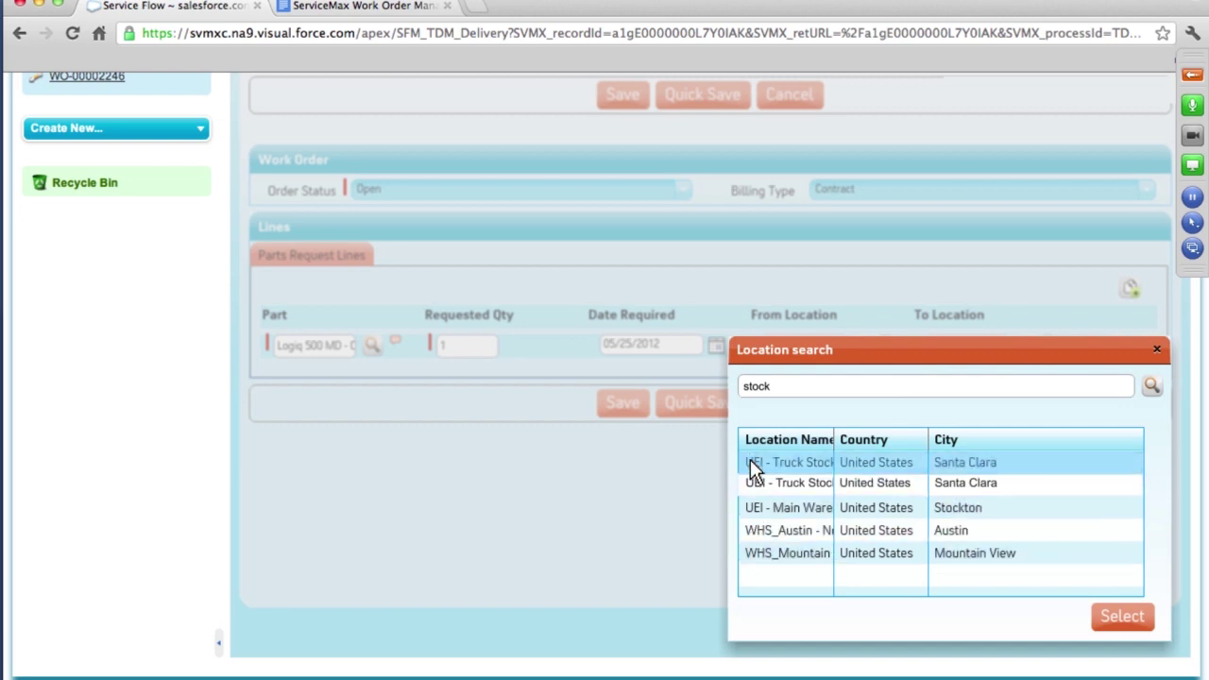
{"action": "left_click", "coordinate": [1127, 613]}
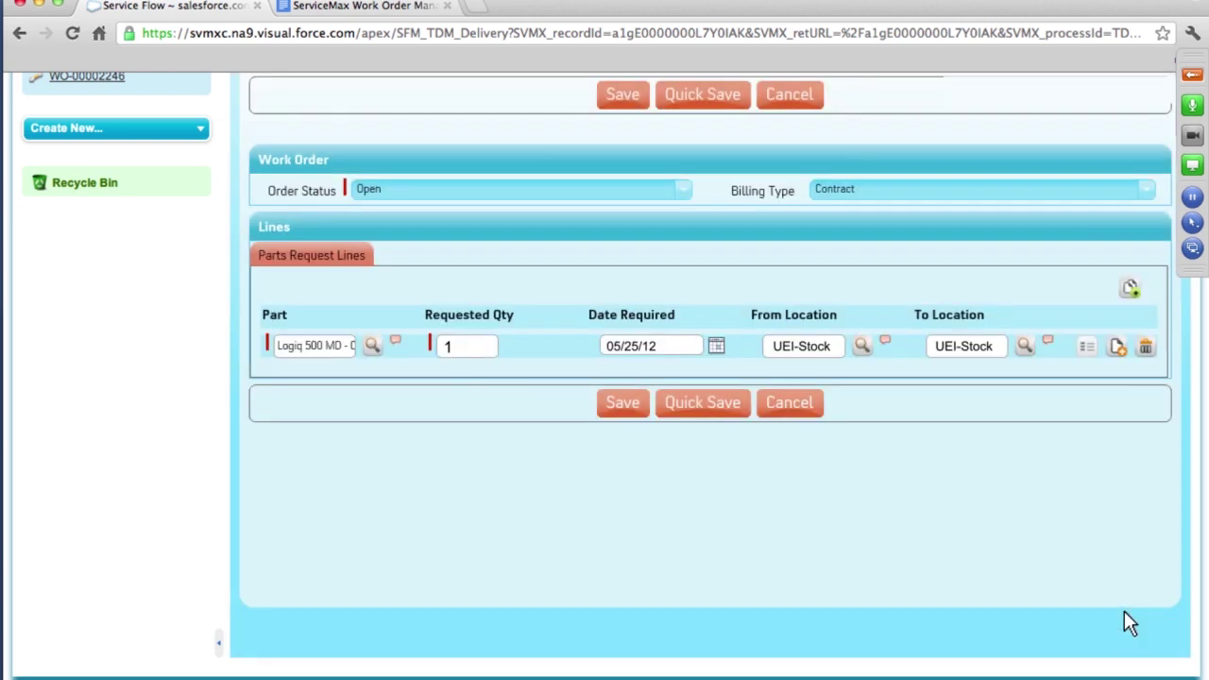
{"action": "left_click", "coordinate": [616, 403]}
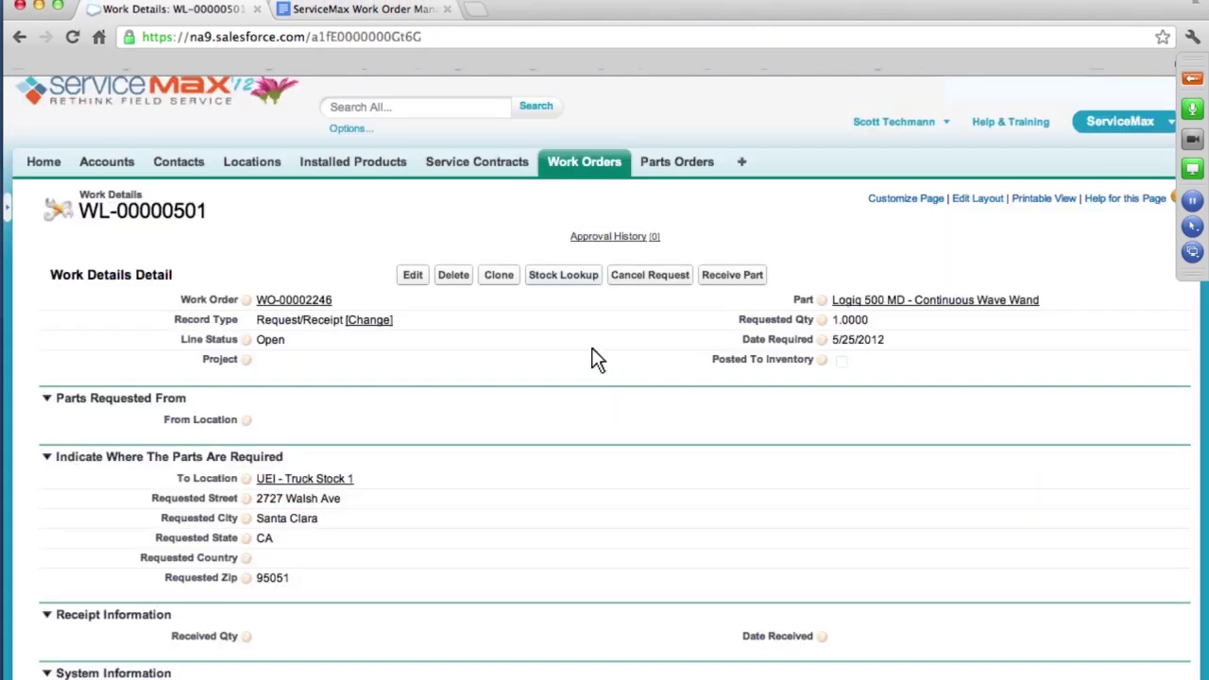
Step: Find wand stock within 100 miles and request it from UEI - Main Warehouse in Stockton
{"action": "left_click", "coordinate": [563, 275]}
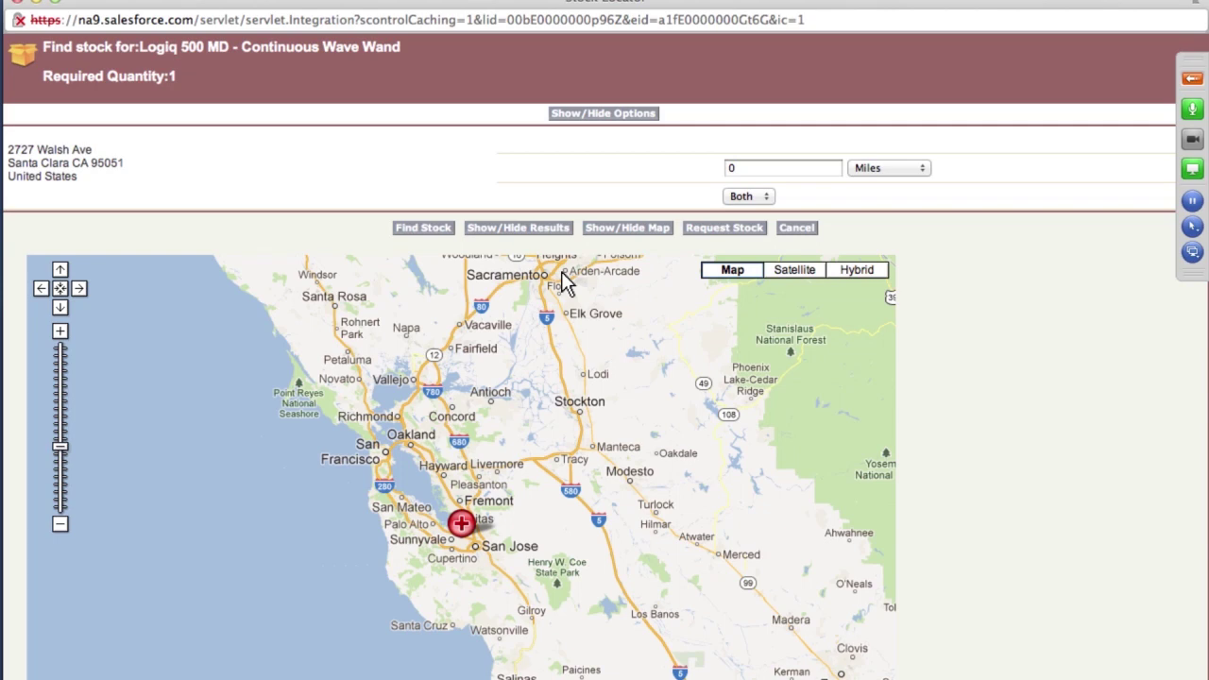
{"action": "left_click", "coordinate": [422, 228]}
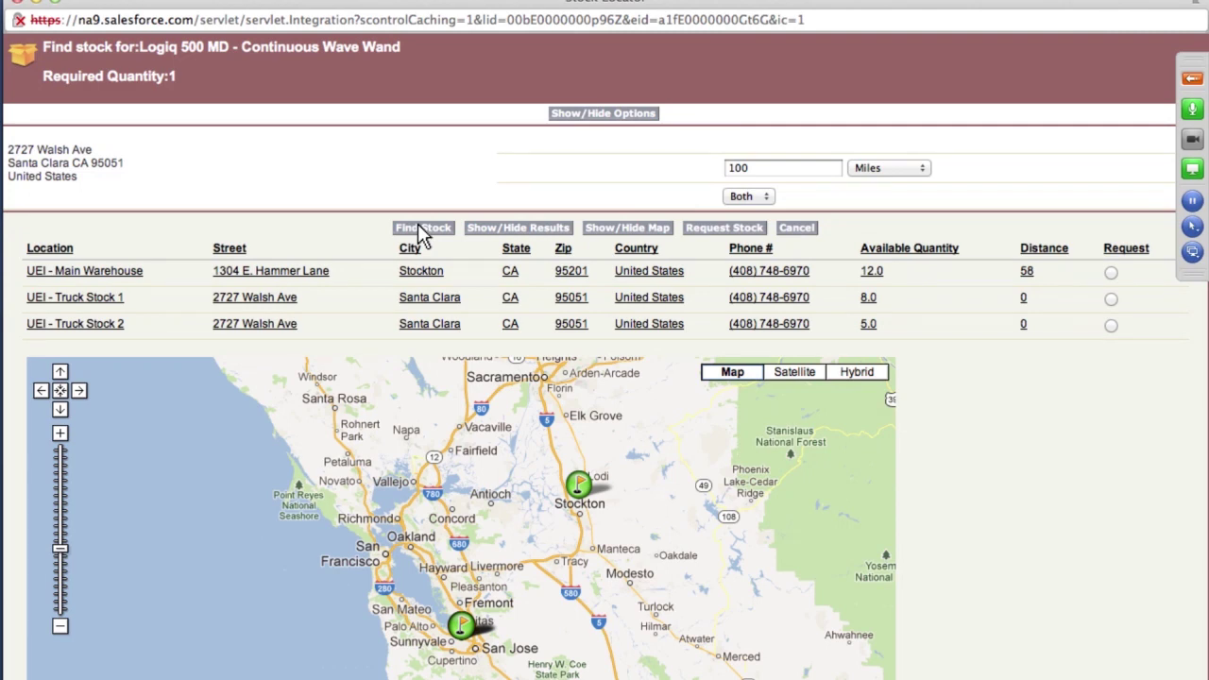
{"action": "left_click", "coordinate": [420, 272]}
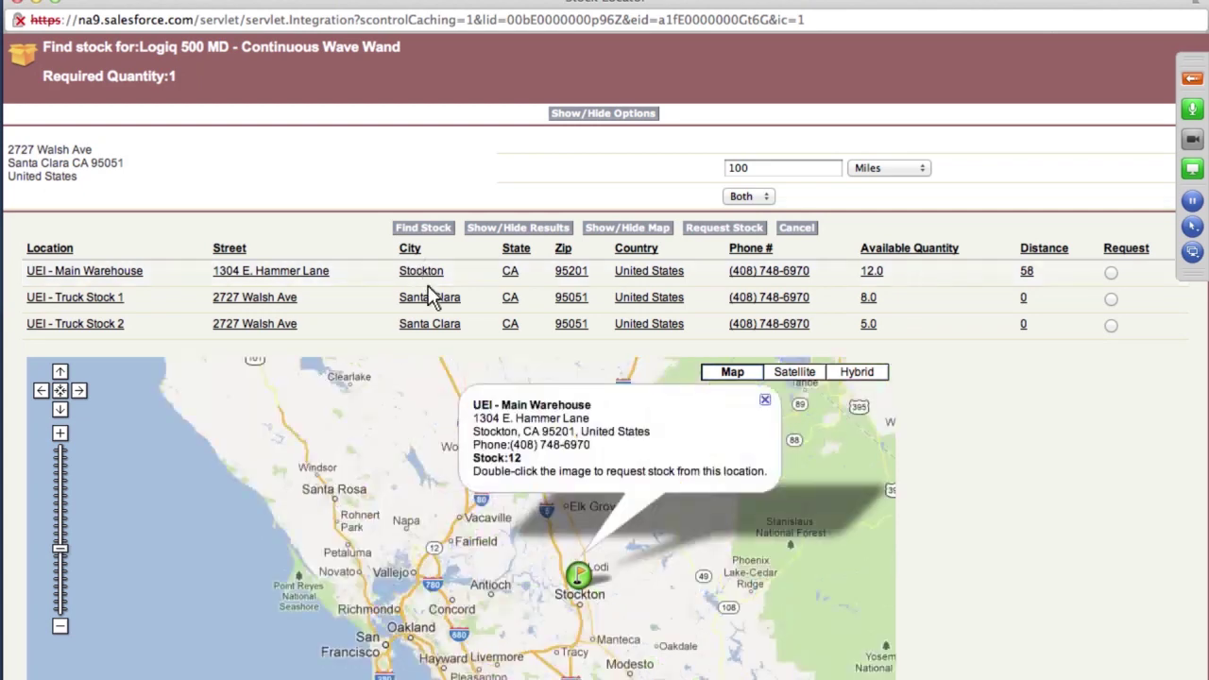
{"action": "double_click", "coordinate": [579, 578]}
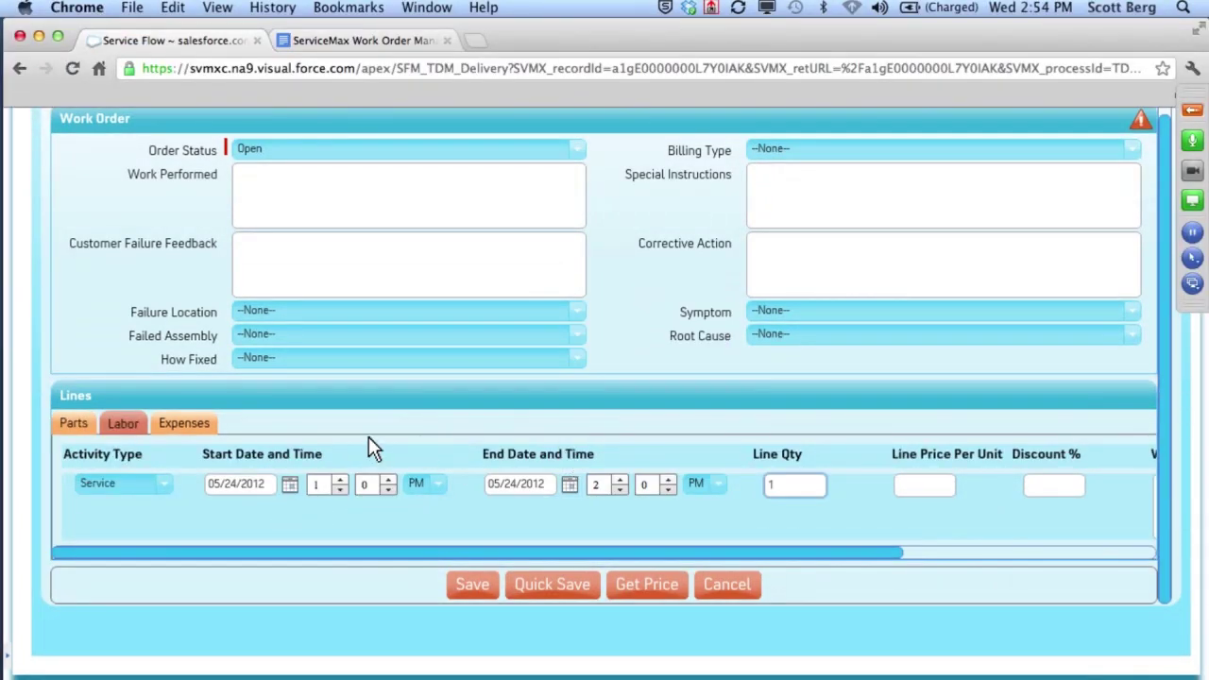
Step: Add a parking expense line, then begin closing with notes 'eplaced power supply' and 'Faulty power supp'
{"action": "left_click", "coordinate": [181, 424]}
{"action": "left_click", "coordinate": [153, 483]}
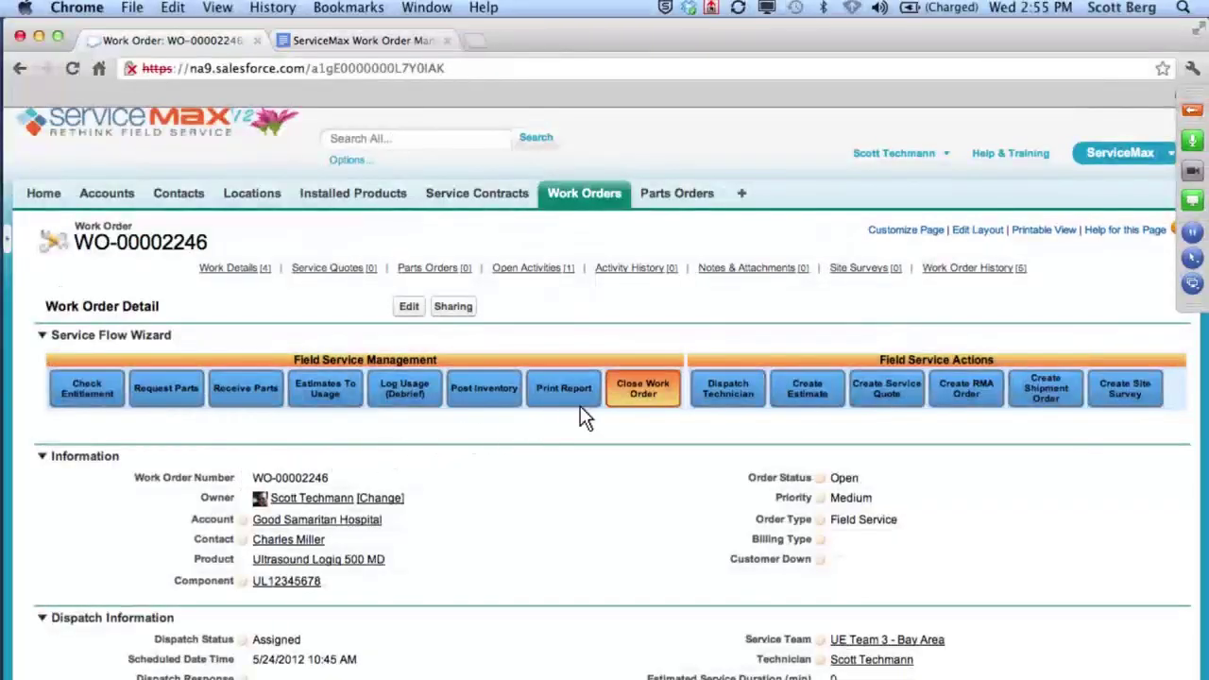
{"action": "left_click", "coordinate": [646, 397]}
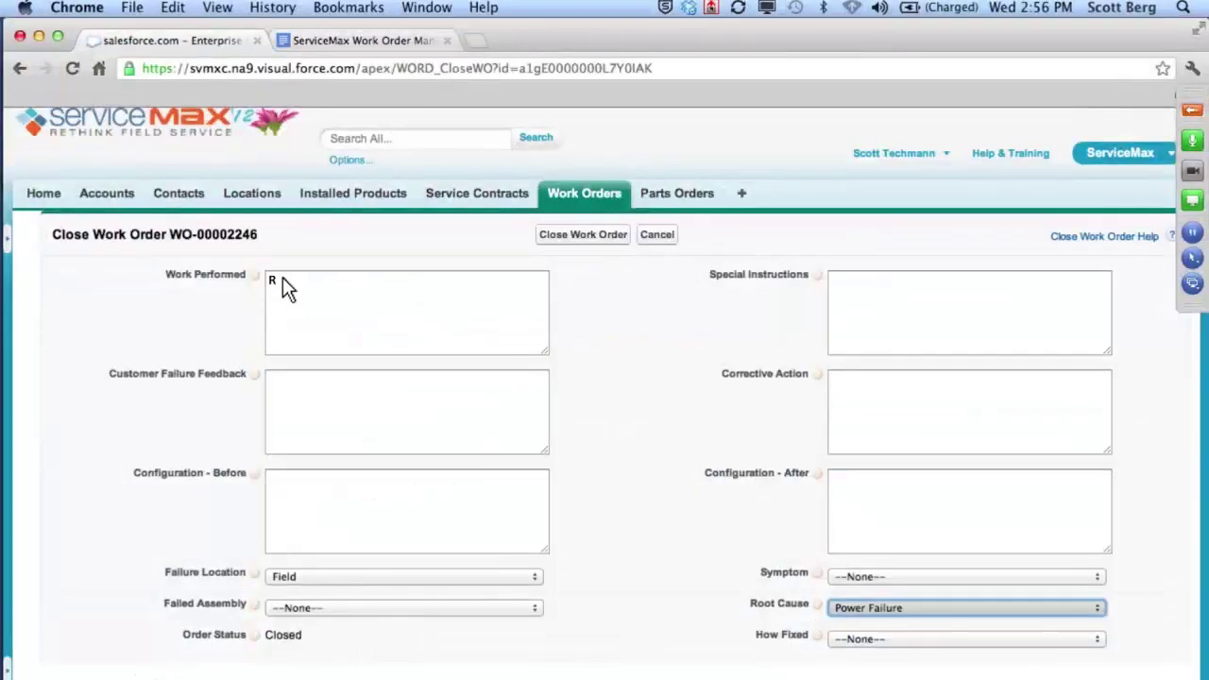
{"action": "type", "text": "eplaced power supply"}
{"action": "left_click", "coordinate": [745, 364]}
{"action": "type", "text": "Faulty power supp"}
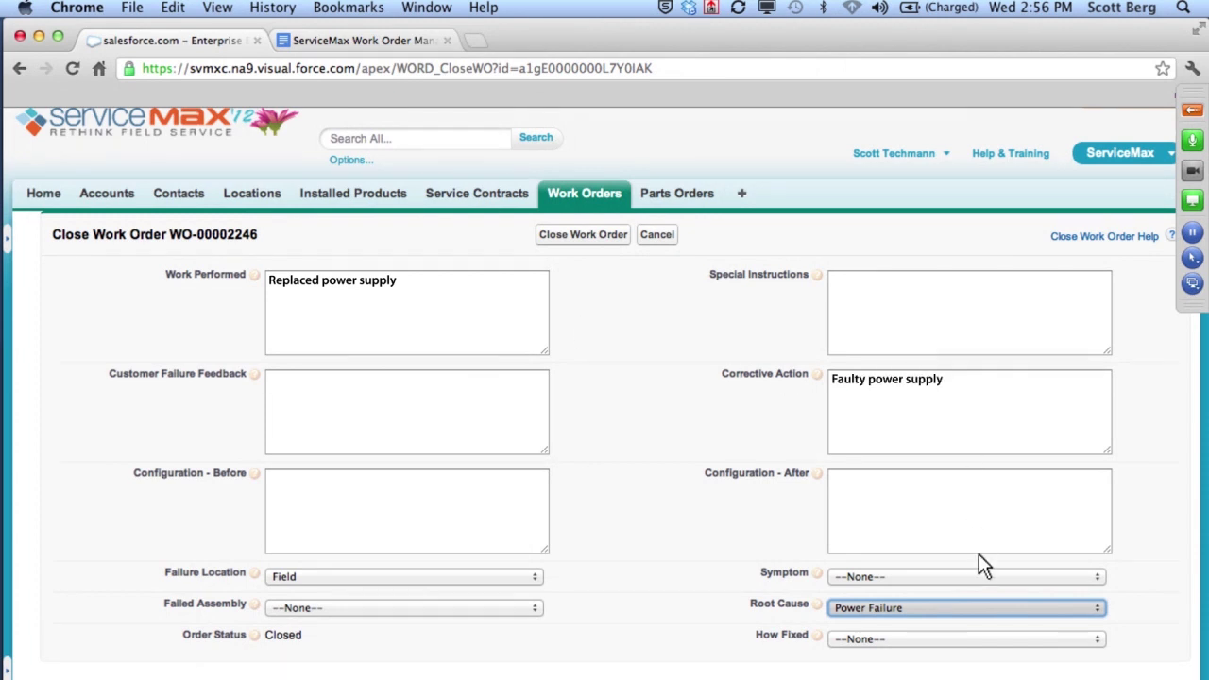
Step: Choose Power Failure as the root cause and submit closure of WO-00002246
{"action": "left_click", "coordinate": [990, 613]}
{"action": "left_click", "coordinate": [992, 667]}
{"action": "scroll", "coordinate": [993, 667], "scroll_direction": "down", "scroll_amount": 1}
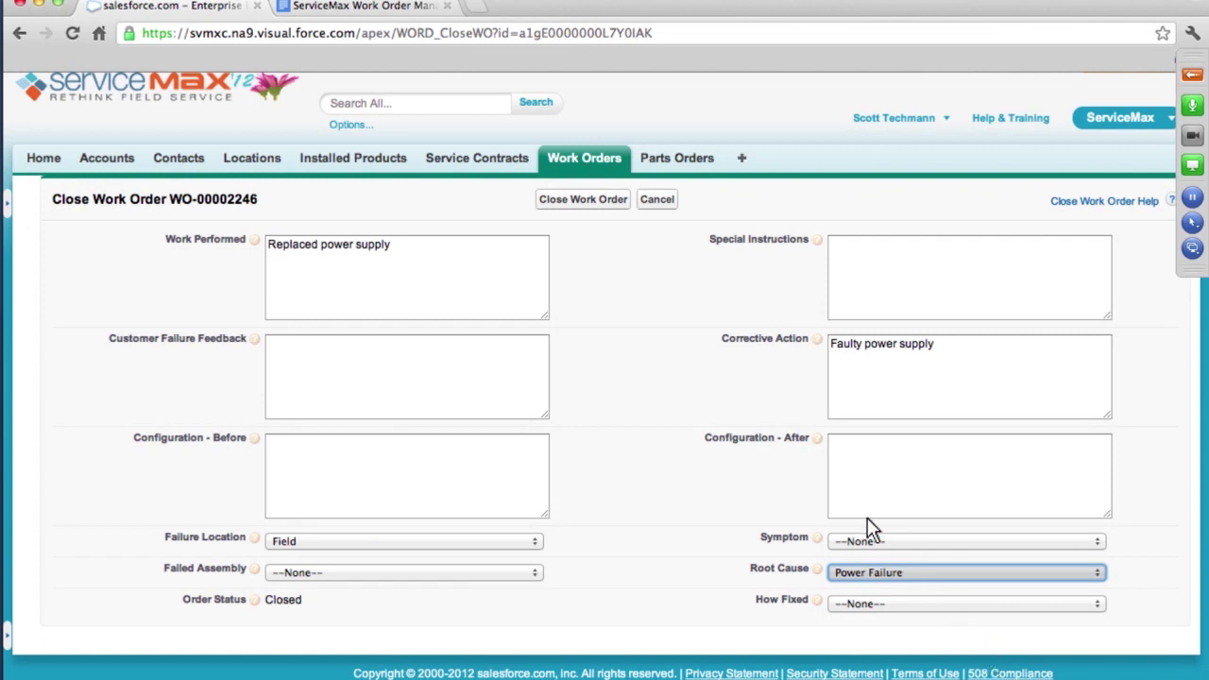
{"action": "left_click", "coordinate": [580, 200]}
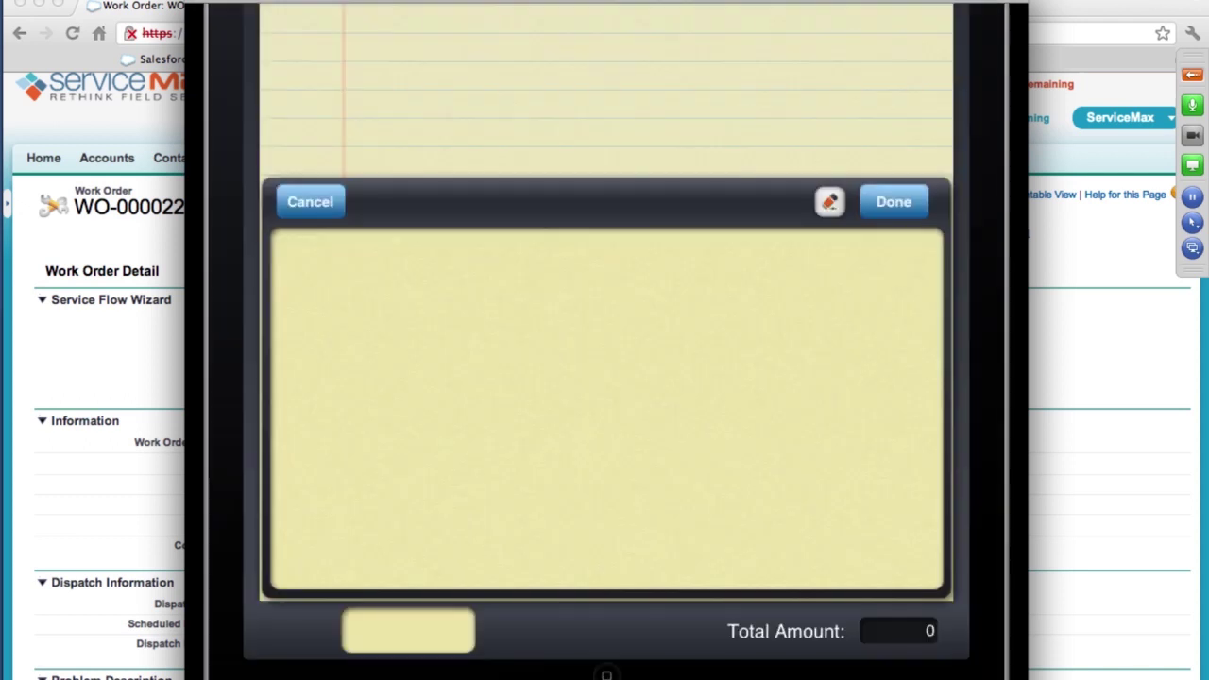
Step: Capture the customer's signature on the Service Report PDF
{"action": "left_click_drag", "start_coordinate": [417, 291], "coordinate": [412, 416]}
{"action": "mouse_move", "coordinate": [440, 476]}
{"action": "left_mouse_down"}
{"action": "mouse_move", "coordinate": [535, 357]}
{"action": "mouse_move", "coordinate": [751, 433]}
{"action": "left_mouse_up"}
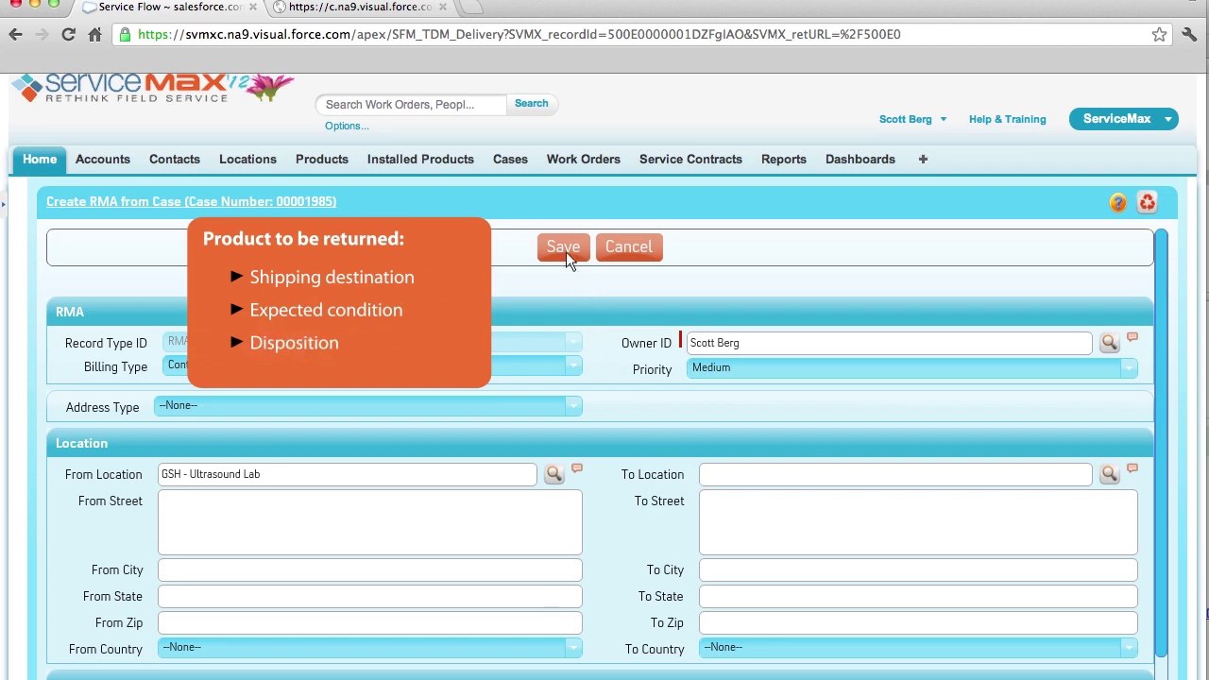
Step: Save the Create RMA from Case form to create parts order 00000962
{"action": "left_click", "coordinate": [566, 251]}
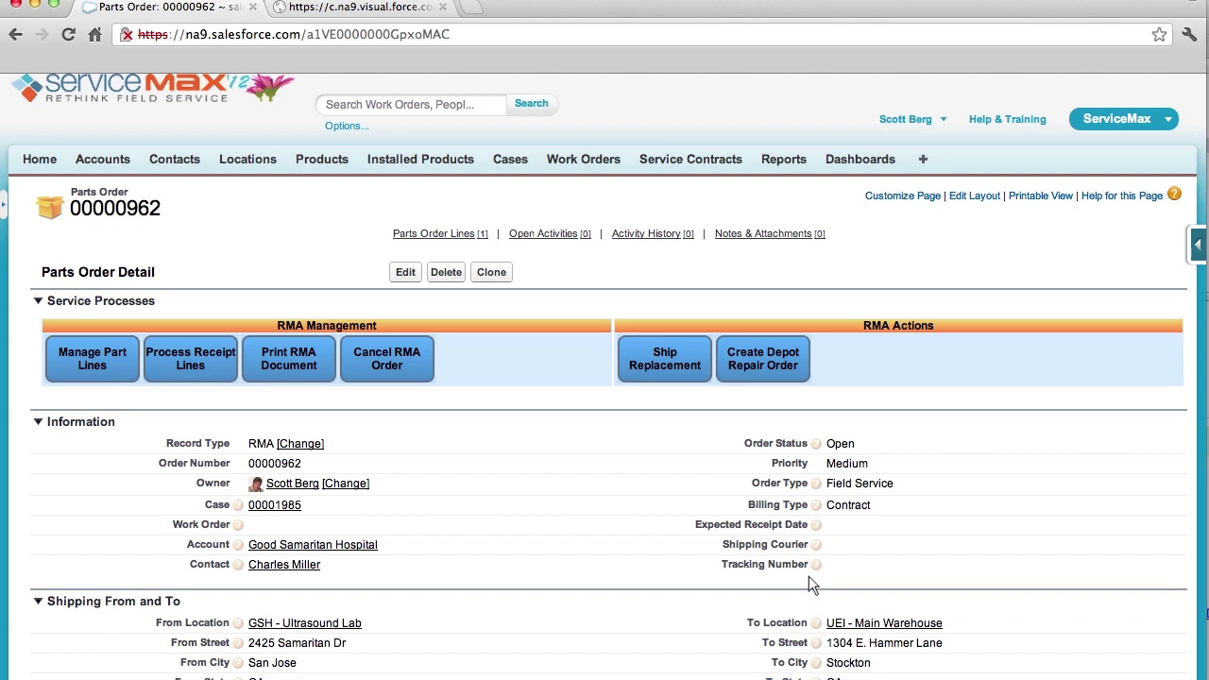
Step: Ship a replacement from the RMA as shipment order 00000963, expected 5/17/2012
{"action": "left_click", "coordinate": [656, 374]}
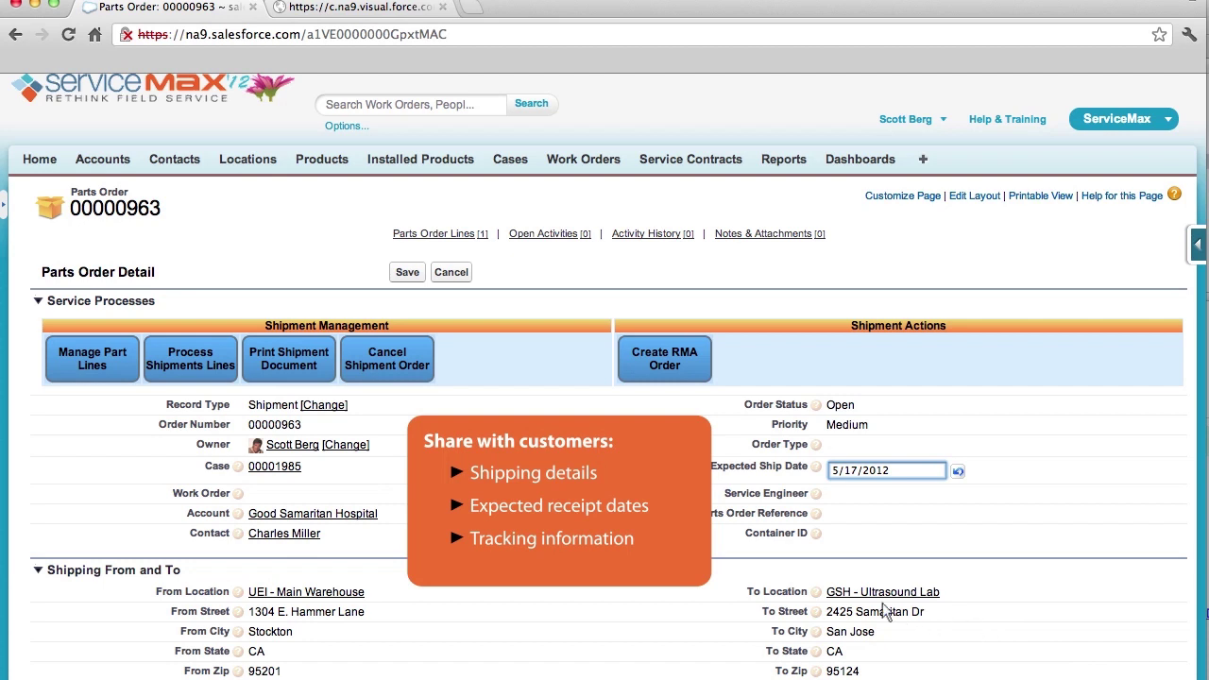
{"action": "mouse_move", "coordinate": [270, 472]}
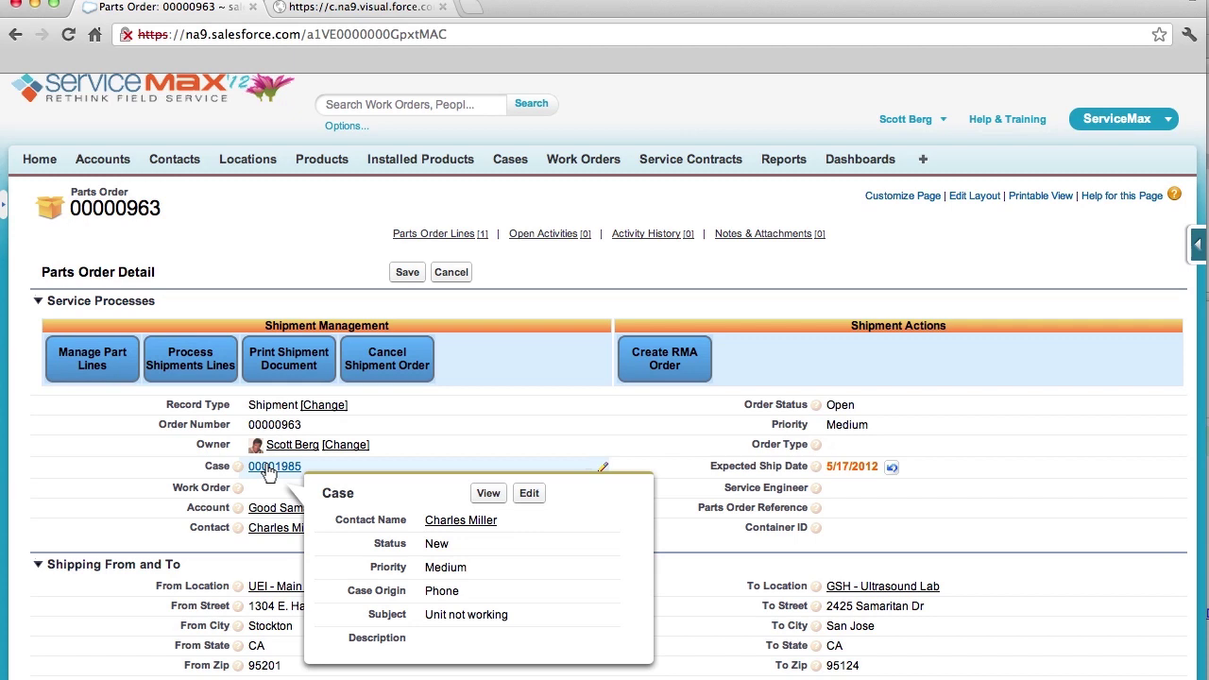
Step: Open case 00001985, then start receiving parts for return order 00000962
{"action": "left_click", "coordinate": [270, 470]}
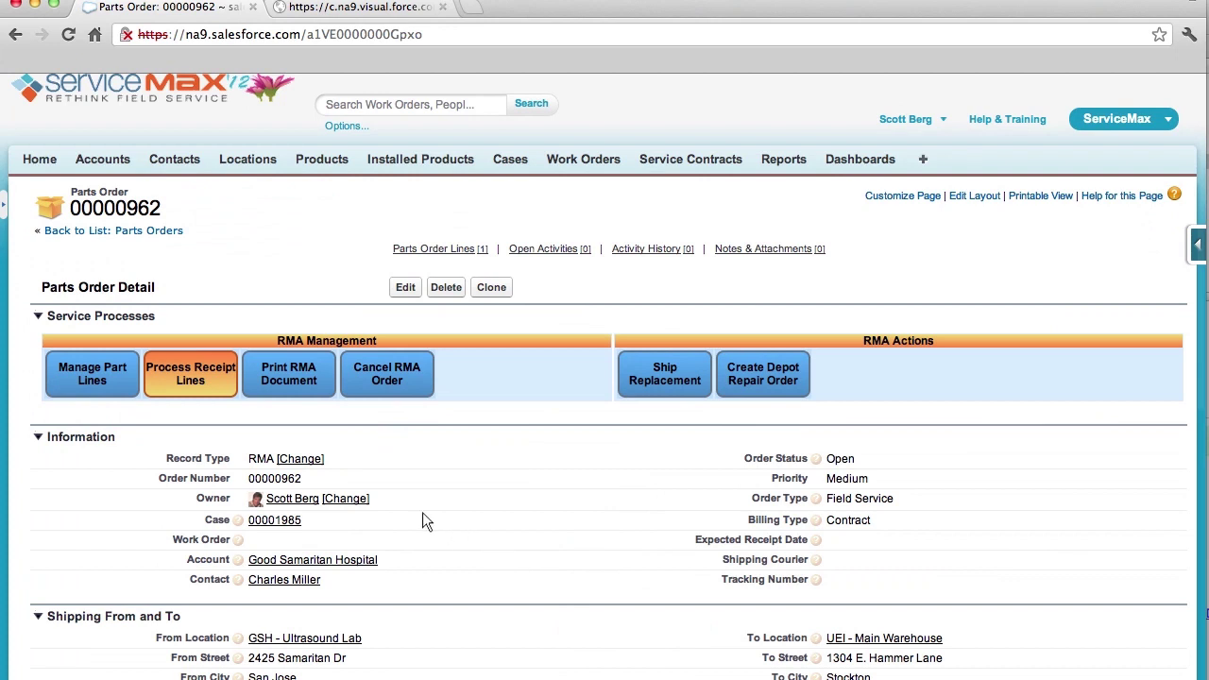
{"action": "left_click", "coordinate": [186, 382]}
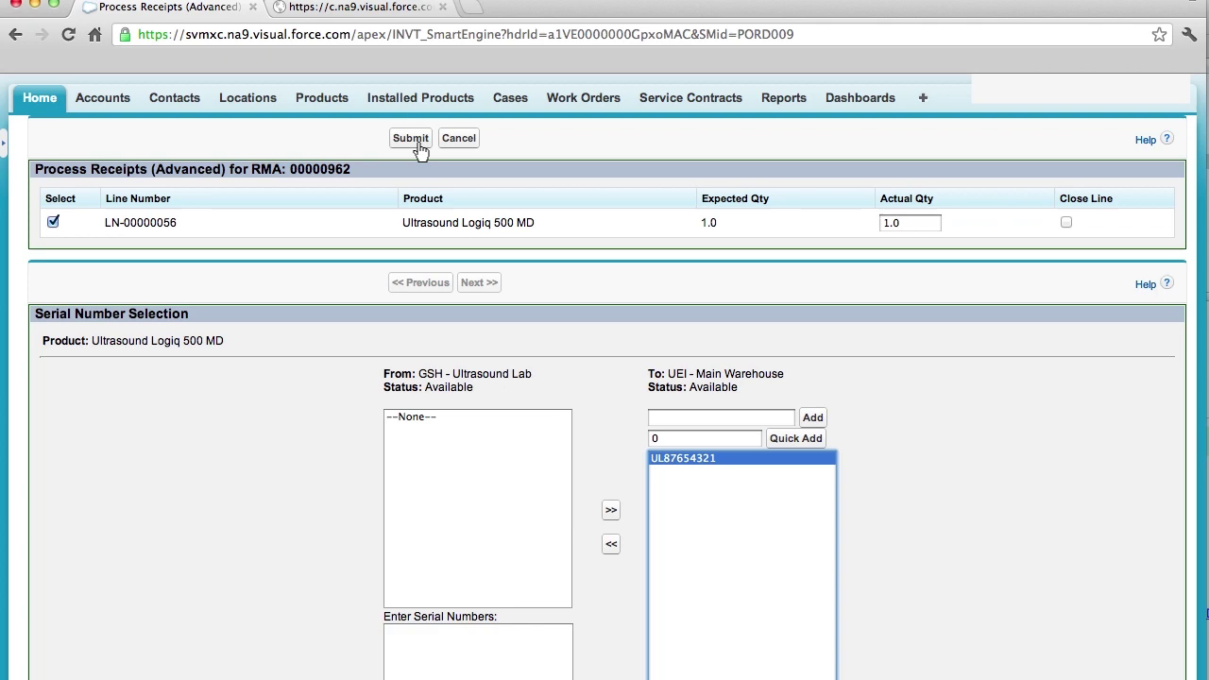
Step: Submit receipt of serial UL87654321 and start a depot repair work order from the return
{"action": "left_click", "coordinate": [417, 141]}
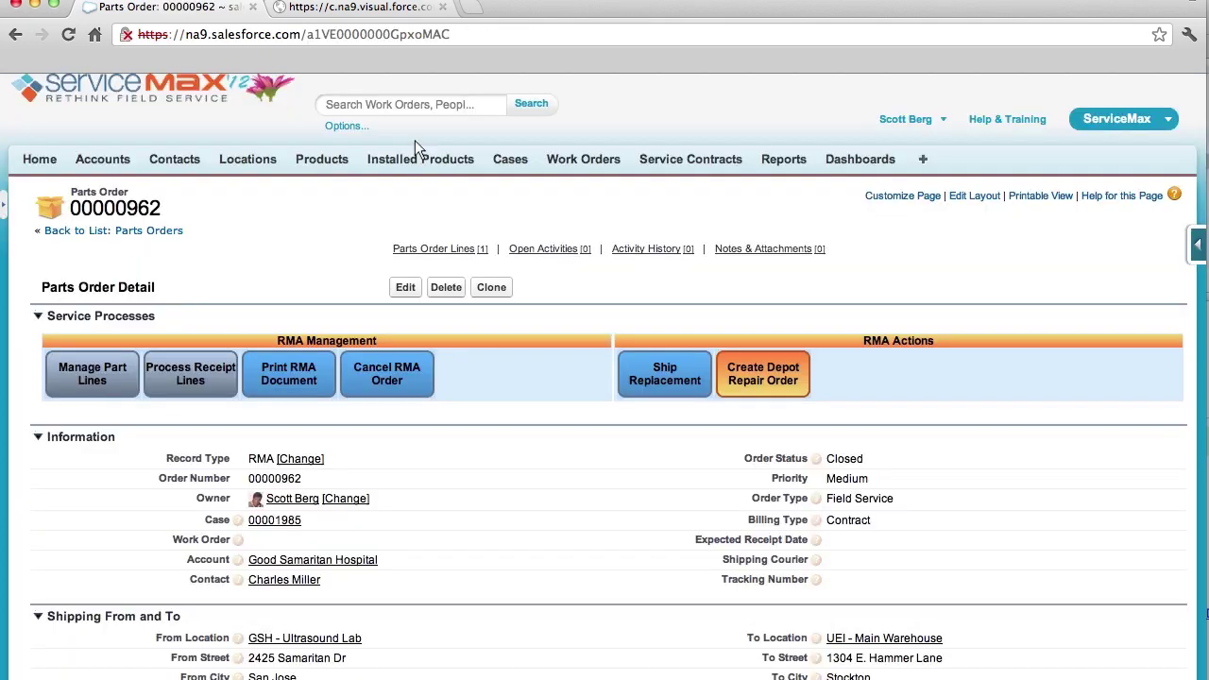
{"action": "left_click", "coordinate": [768, 379]}
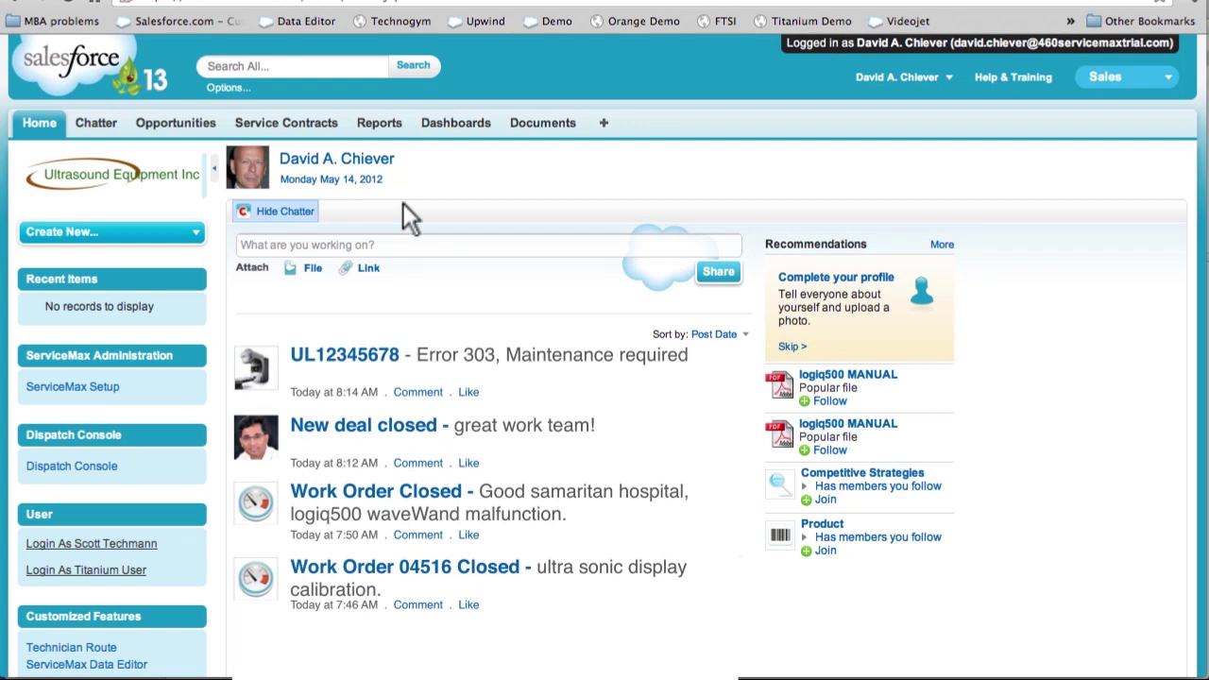
Step: View the ServicePulse Volume map, Scope Devices, for San Jose on 05/13–05/14/2012
{"action": "mouse_move", "coordinate": [350, 353]}
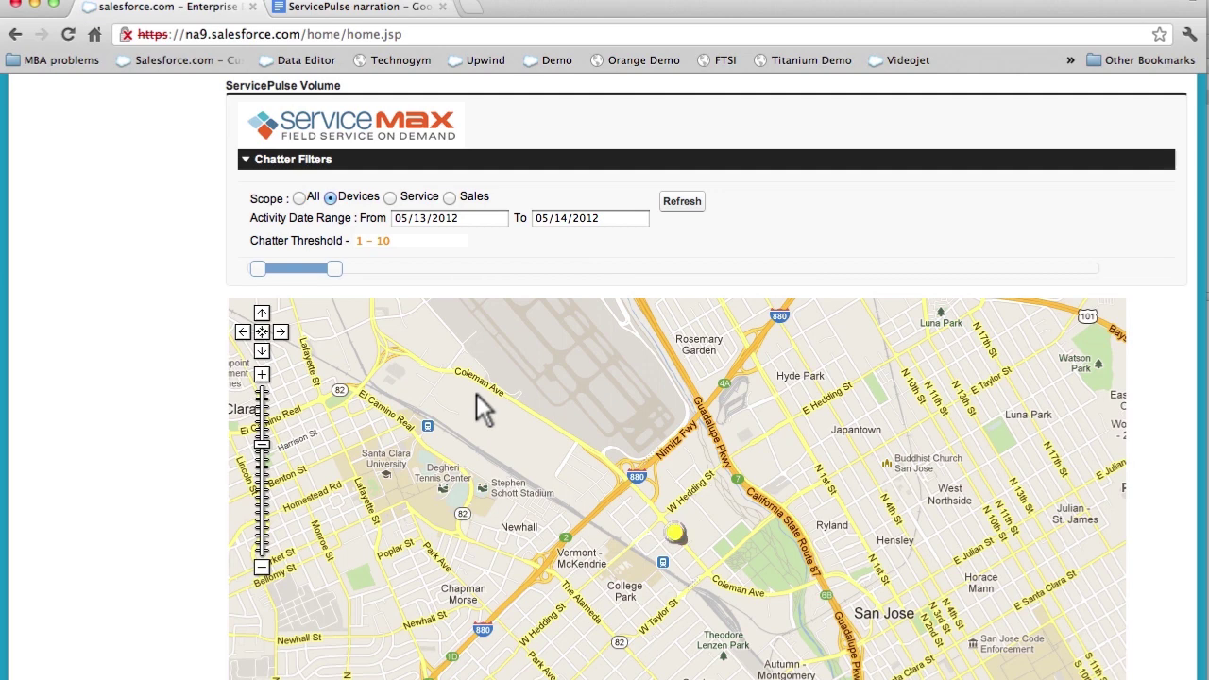
{"action": "mouse_move", "coordinate": [674, 530]}
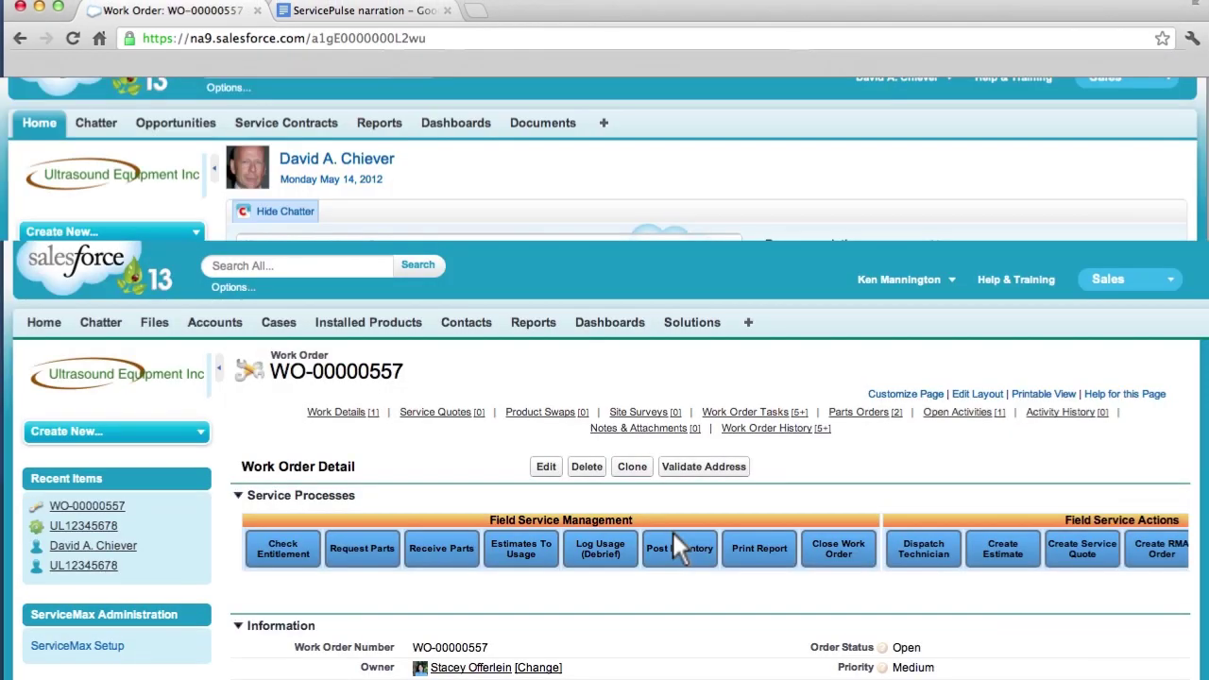
Step: Schedule WO-00002244 onto a technician in the Dispatch Console, then return to ServicePulse
{"action": "scroll", "coordinate": [671, 530], "scroll_direction": "down", "scroll_amount": 5}
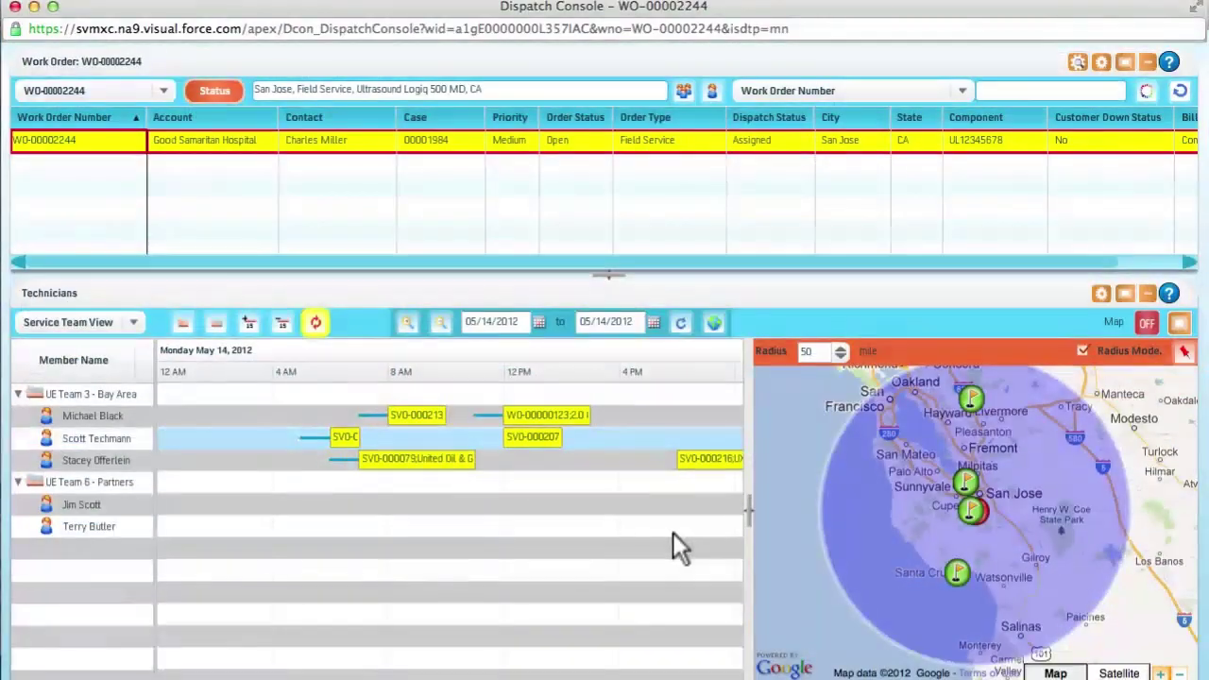
{"action": "left_click_drag", "start_coordinate": [549, 140], "coordinate": [459, 434]}
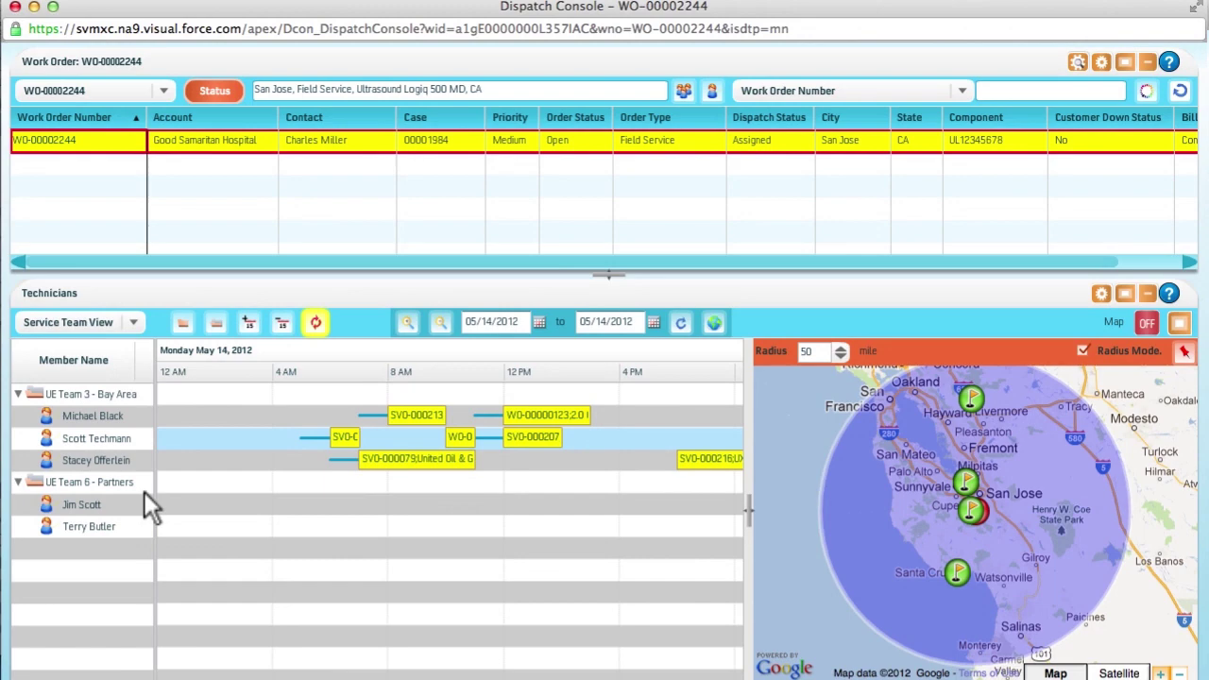
{"action": "key", "text": "super+Tab"}
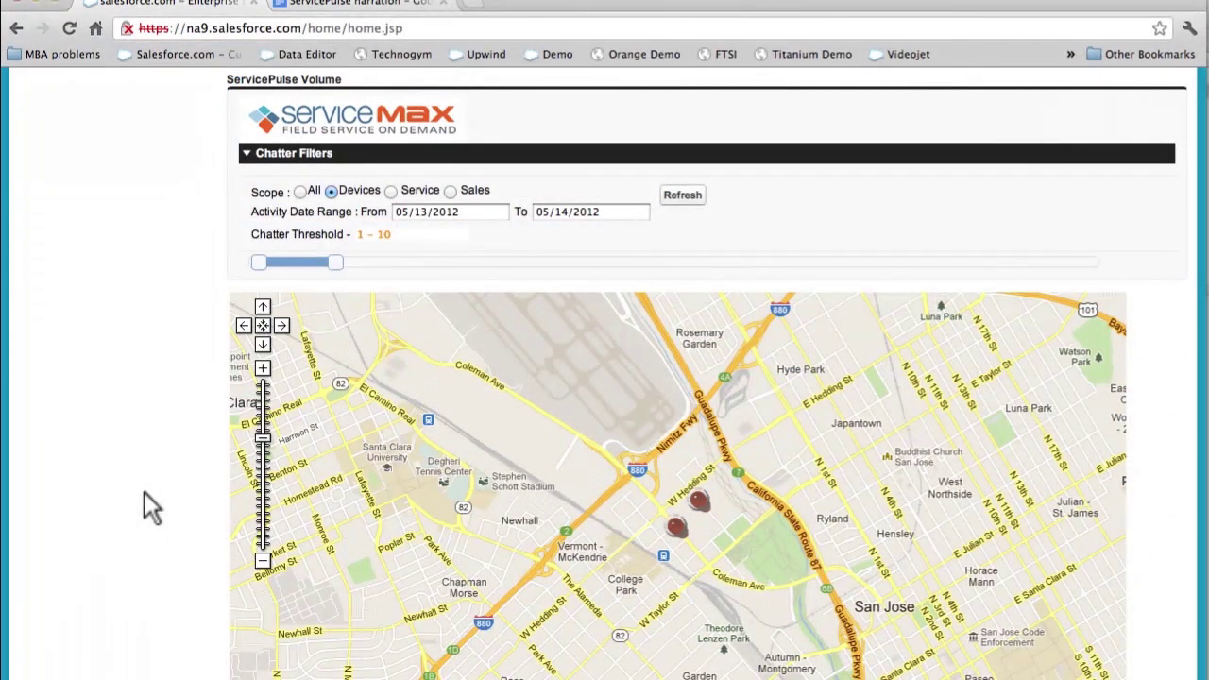
Step: Draft a UL12345678 Chatter post: 'New Ultrasound Logiq 500 MD is giving an Error 303. Ideas how to fix?'
{"action": "mouse_move", "coordinate": [676, 529]}
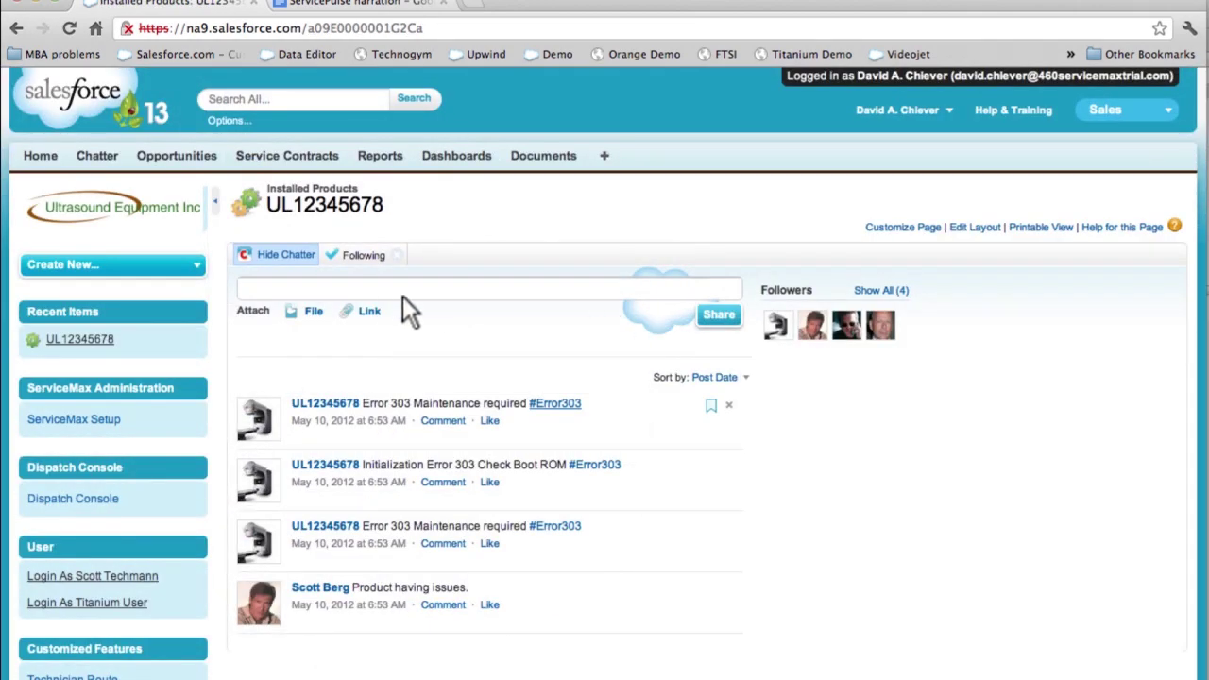
{"action": "left_click", "coordinate": [245, 287]}
{"action": "type", "text": "New Ultrasound Logiq 500 MD is giving an Error 303. Ideas how to fix?"}
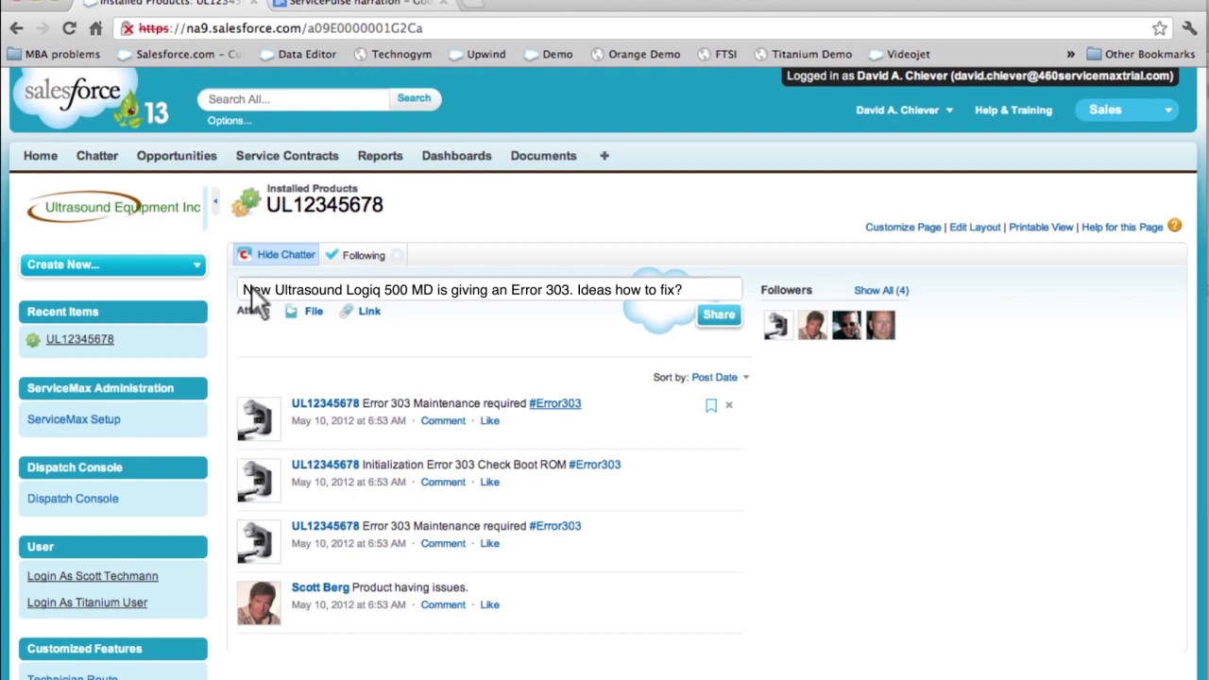
Step: Share the Error 303 question, then post 'That fixed it, thanks!' to the product feed
{"action": "left_click", "coordinate": [718, 318]}
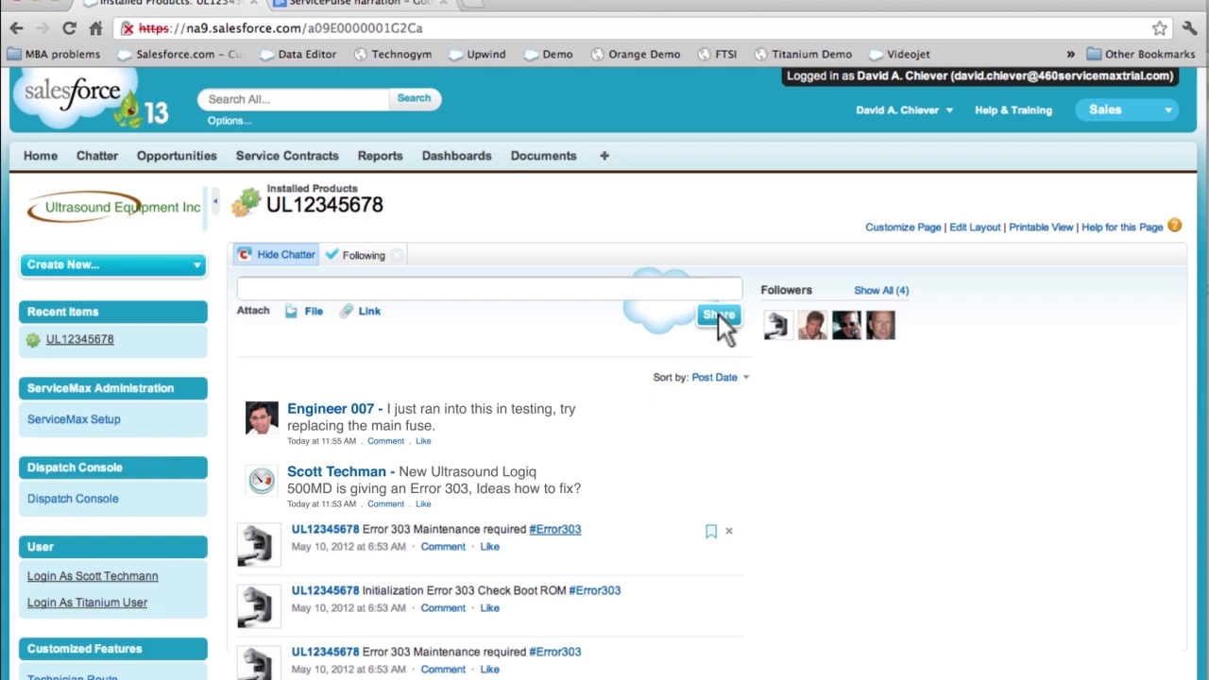
{"action": "left_click", "coordinate": [250, 291]}
{"action": "type", "text": "That fixed it, thanks!"}
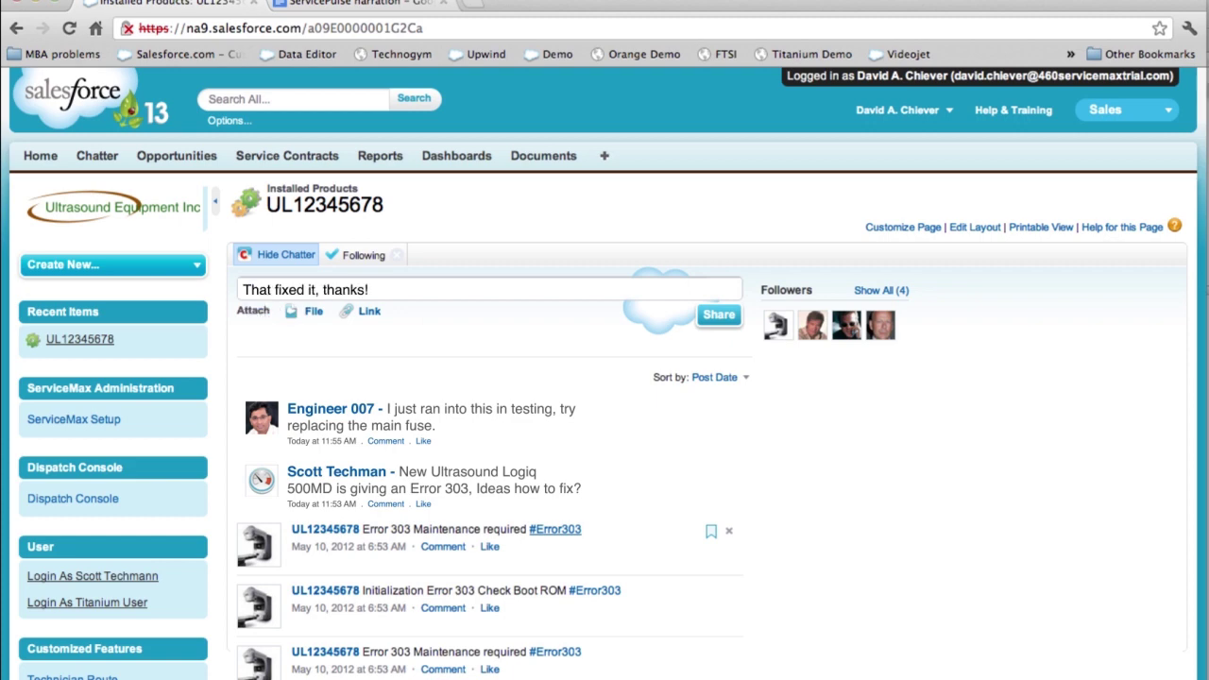
{"action": "key", "text": "Return"}
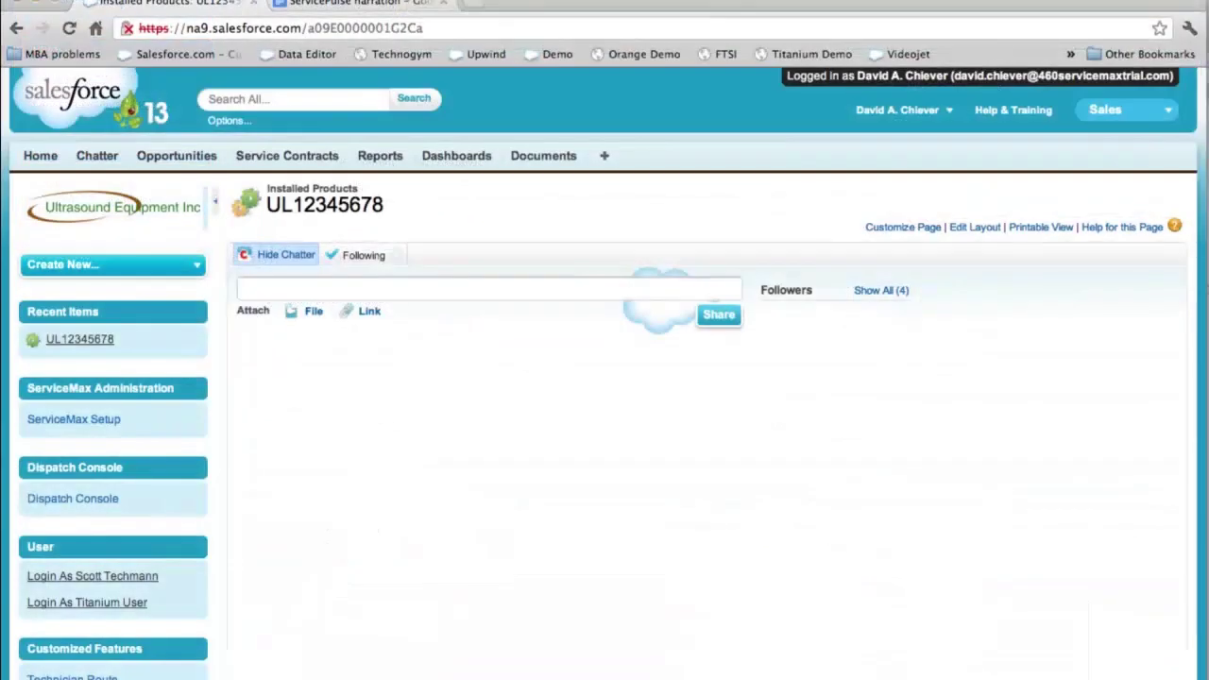
Step: Enter 'Error 303' to bring up the Error 303 discussion thread
{"action": "type", "text": "Error 303"}
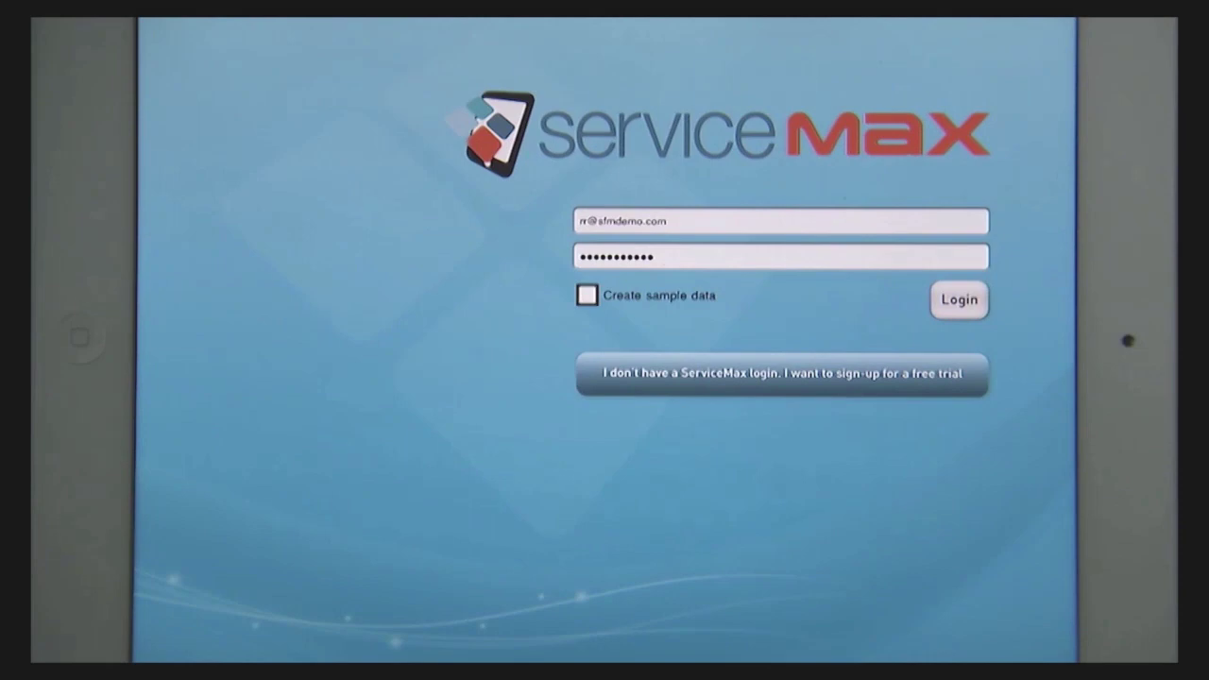
Step: Log in to the ServiceMax iPad app with the pre-filled account credentials
{"action": "left_click", "coordinate": [960, 300]}
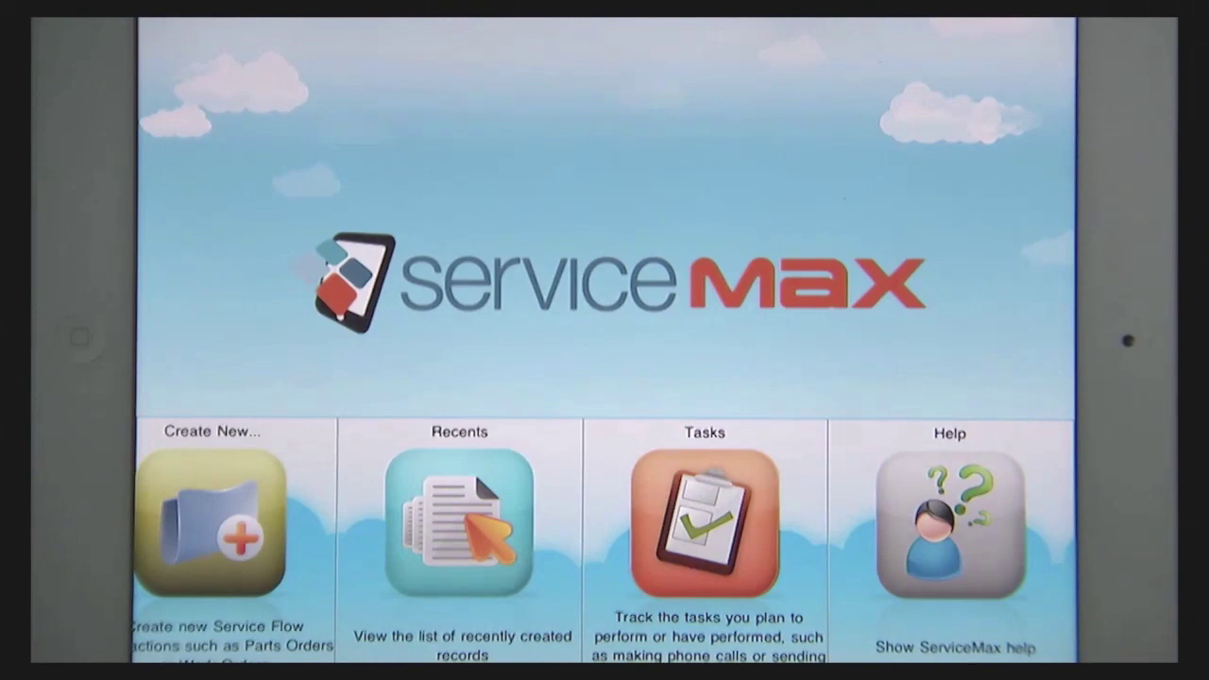
Step: Show today's calendar schedule as a Santa Clara route map of four work orders
{"action": "left_click_drag", "start_coordinate": [270, 604], "coordinate": [921, 604]}
{"action": "left_click", "coordinate": [247, 537]}
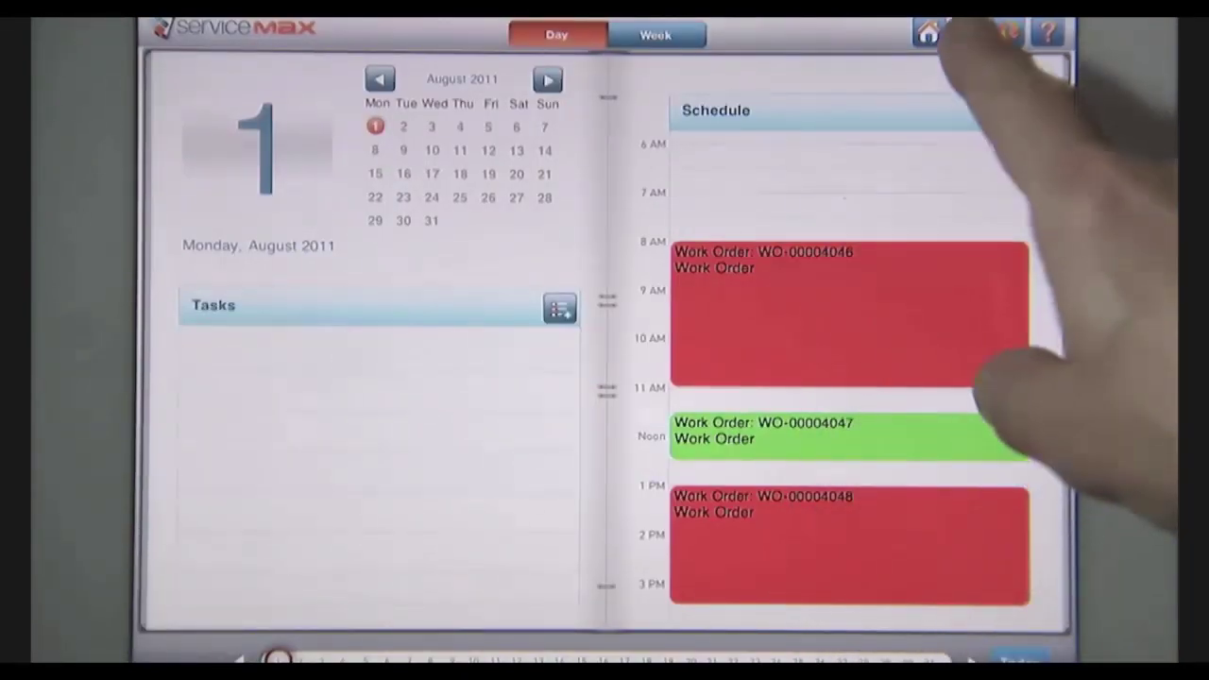
{"action": "left_click", "coordinate": [964, 34]}
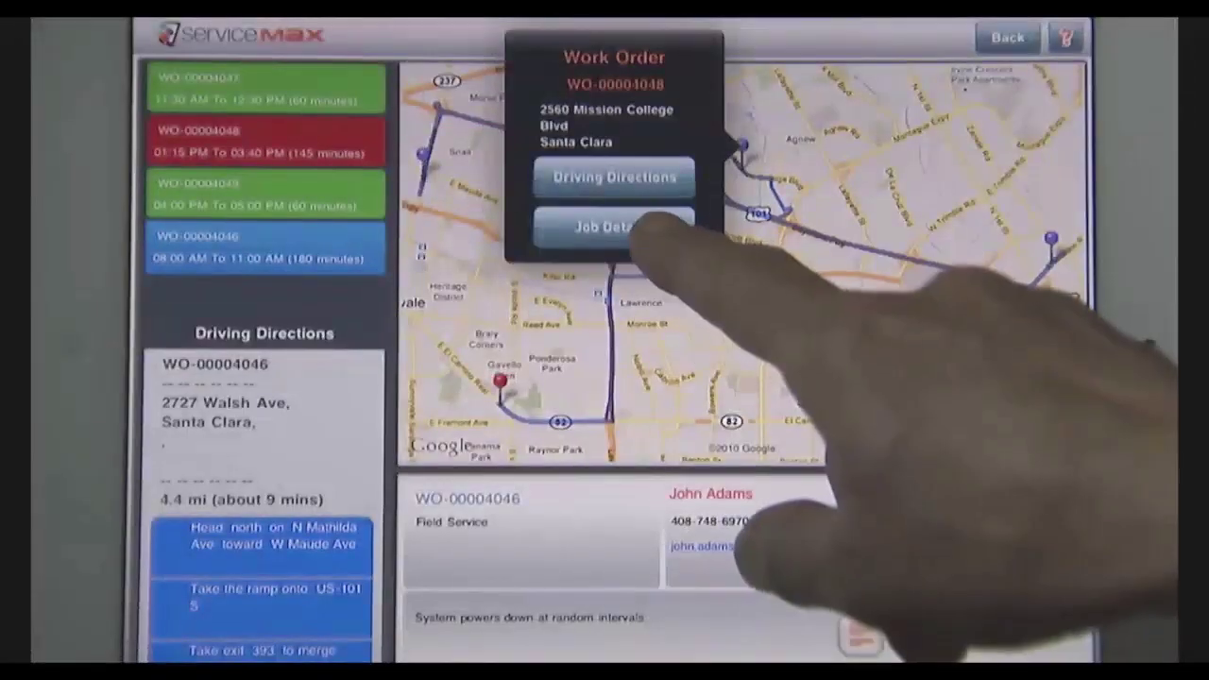
Step: Open WO-00004048's parts, labor and expense lines, then its service actions list
{"action": "left_click", "coordinate": [810, 137]}
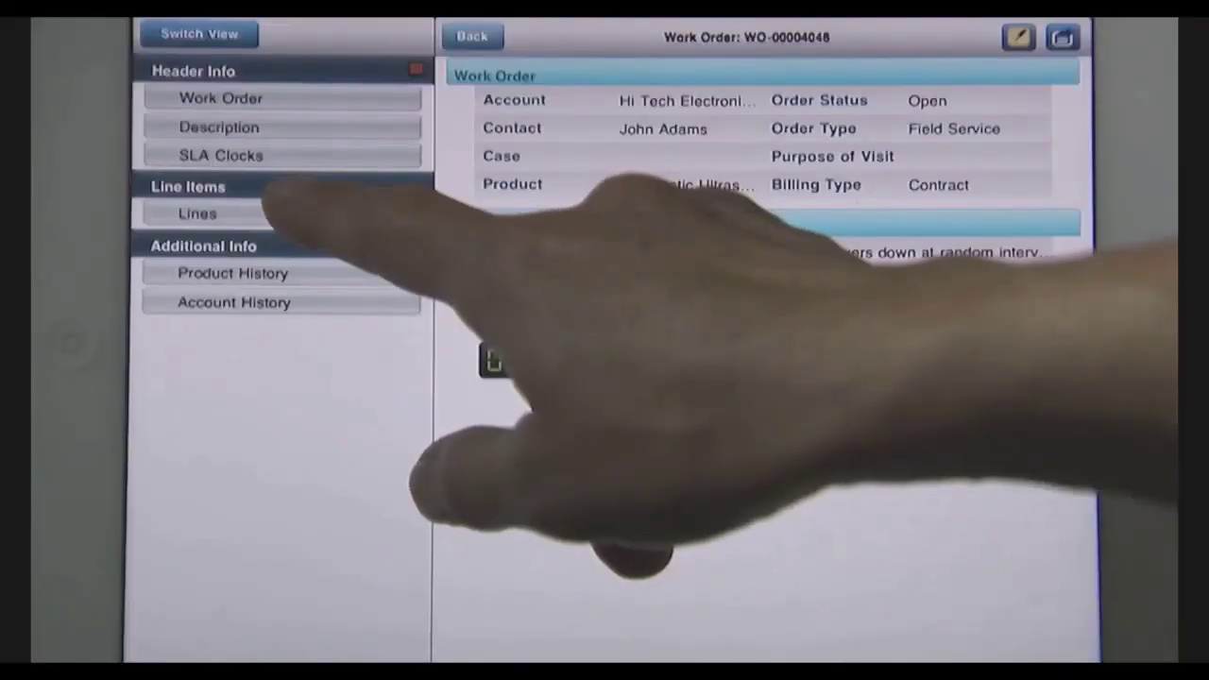
{"action": "left_click", "coordinate": [197, 214]}
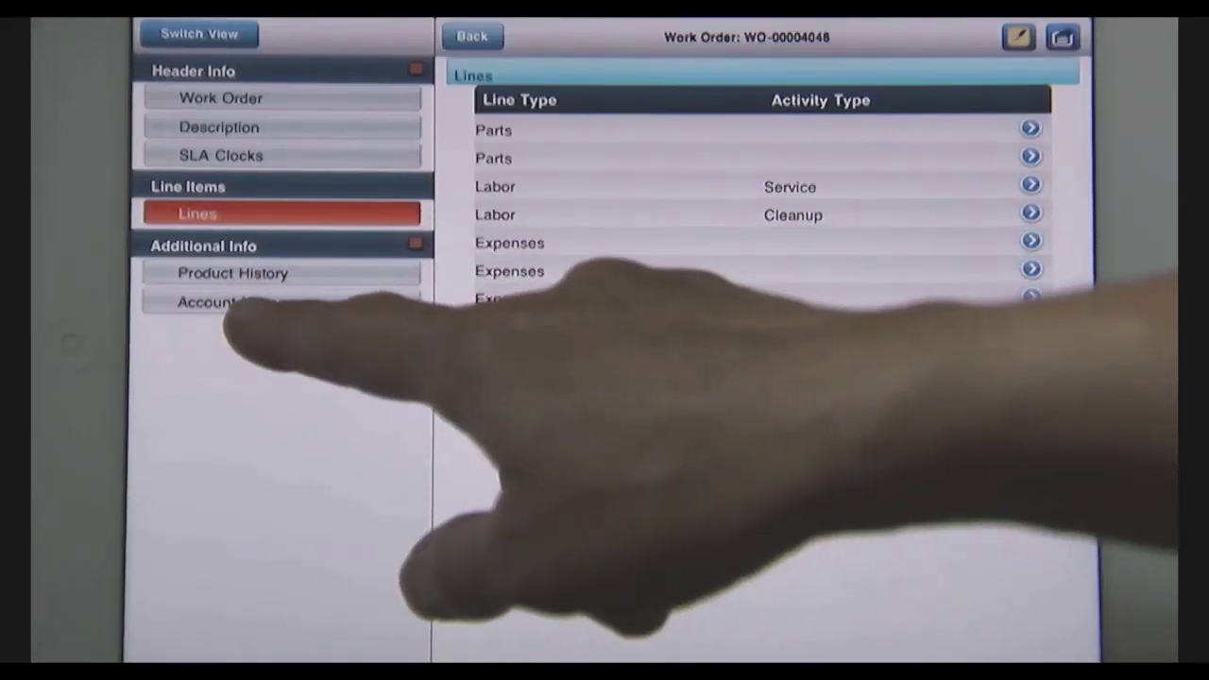
{"action": "left_click", "coordinate": [1064, 38]}
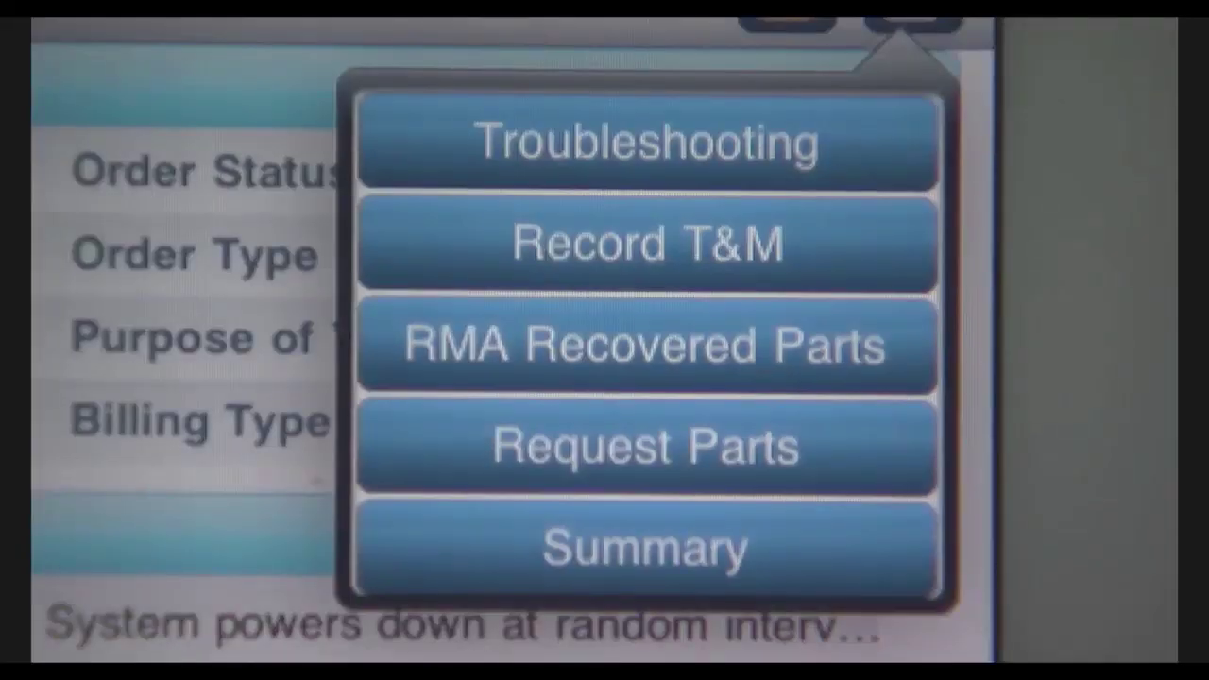
Step: Consult the imaging troubleshooting guides, the equipment's product manual and the team Chatter feed
{"action": "left_click", "coordinate": [756, 140]}
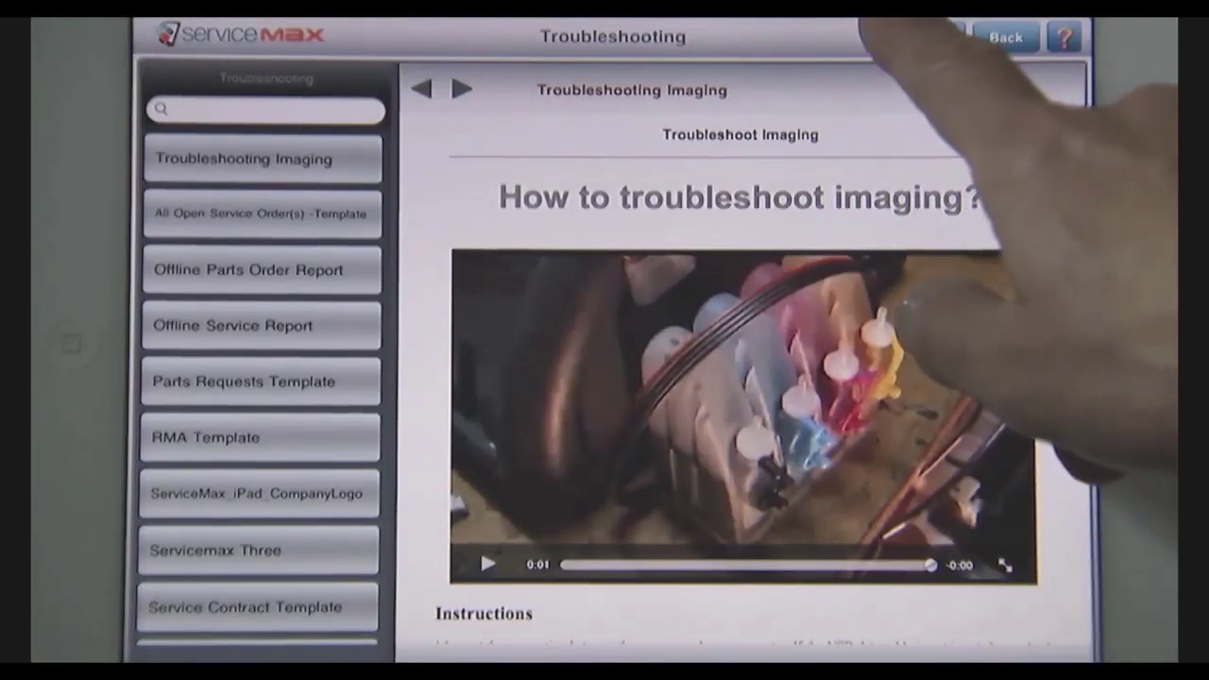
{"action": "left_click", "coordinate": [907, 35]}
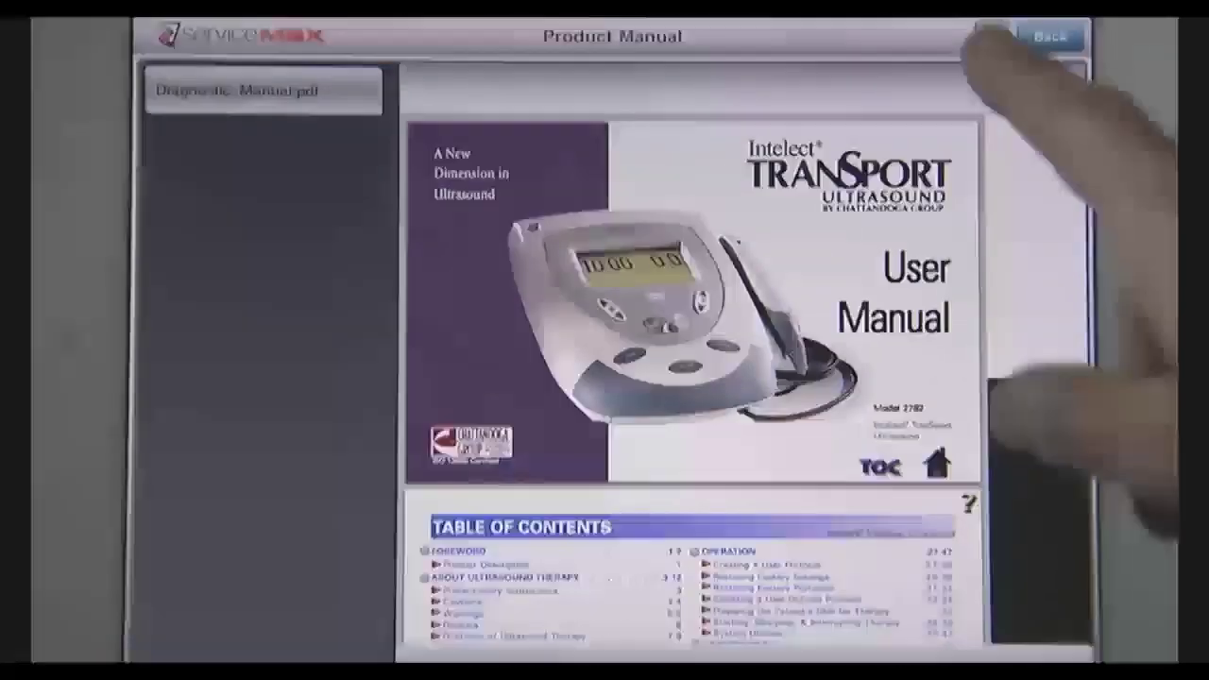
{"action": "left_click", "coordinate": [991, 36]}
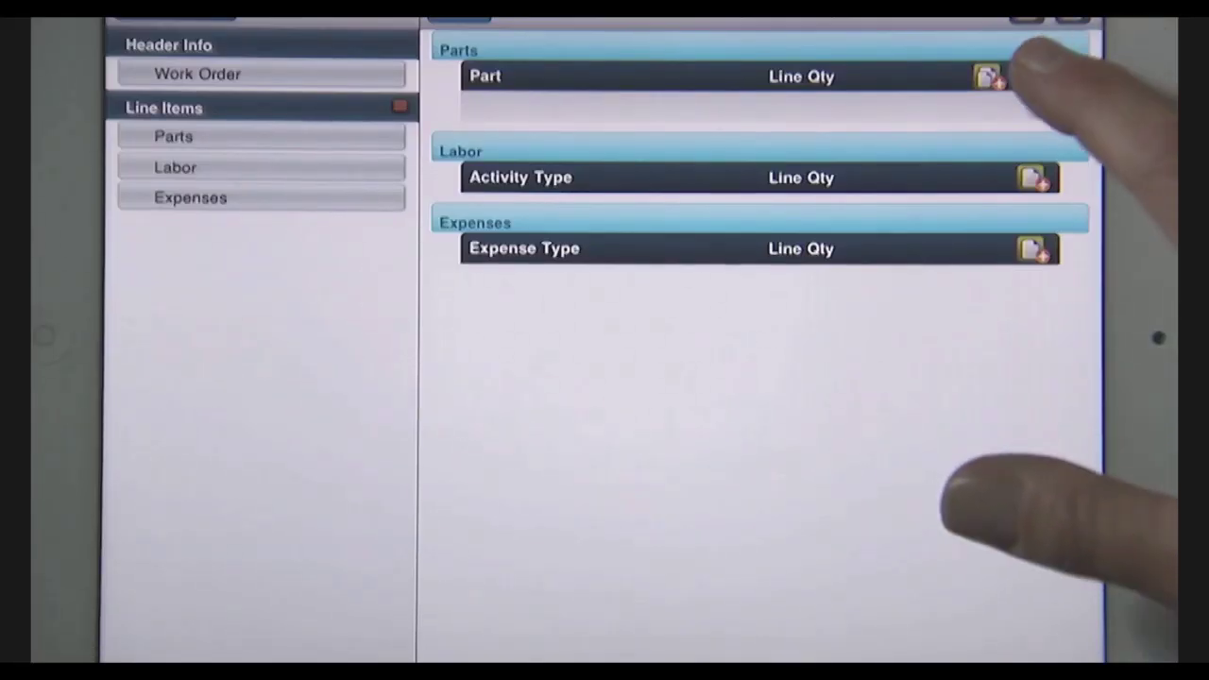
Step: Add a parts line for AX428 Transducer, found by searching 'trans'
{"action": "left_click", "coordinate": [1032, 75]}
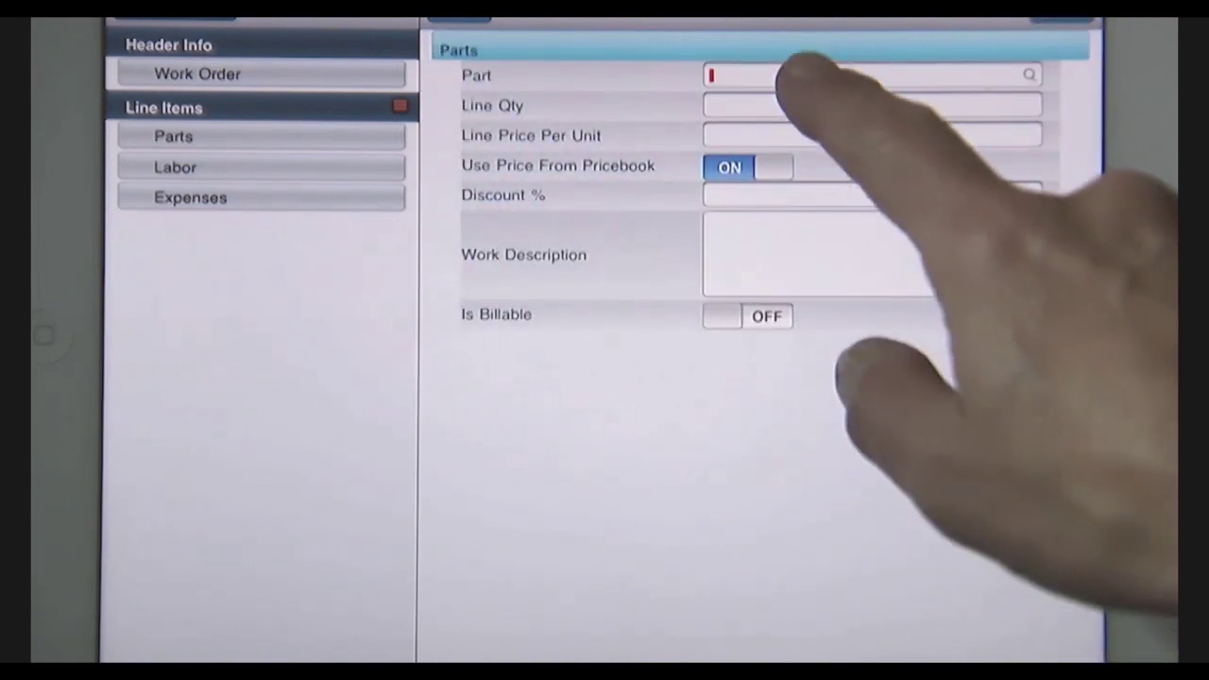
{"action": "left_click", "coordinate": [799, 78]}
{"action": "type", "text": "tr"}
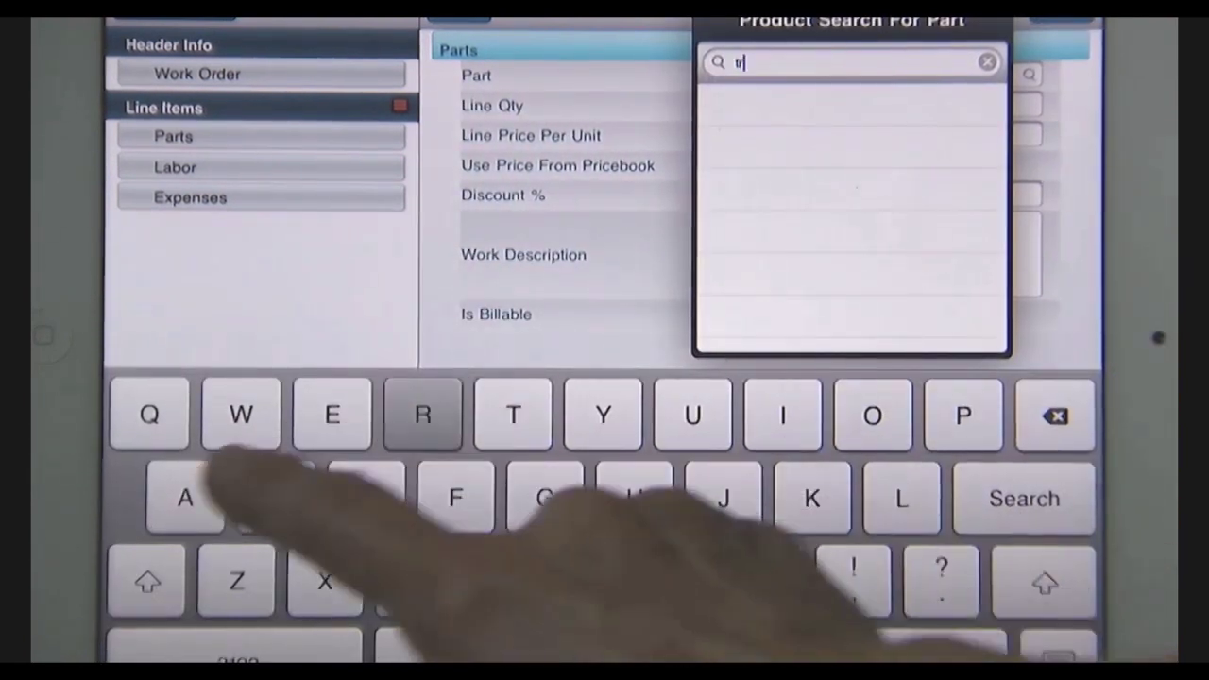
{"action": "type", "text": "ans"}
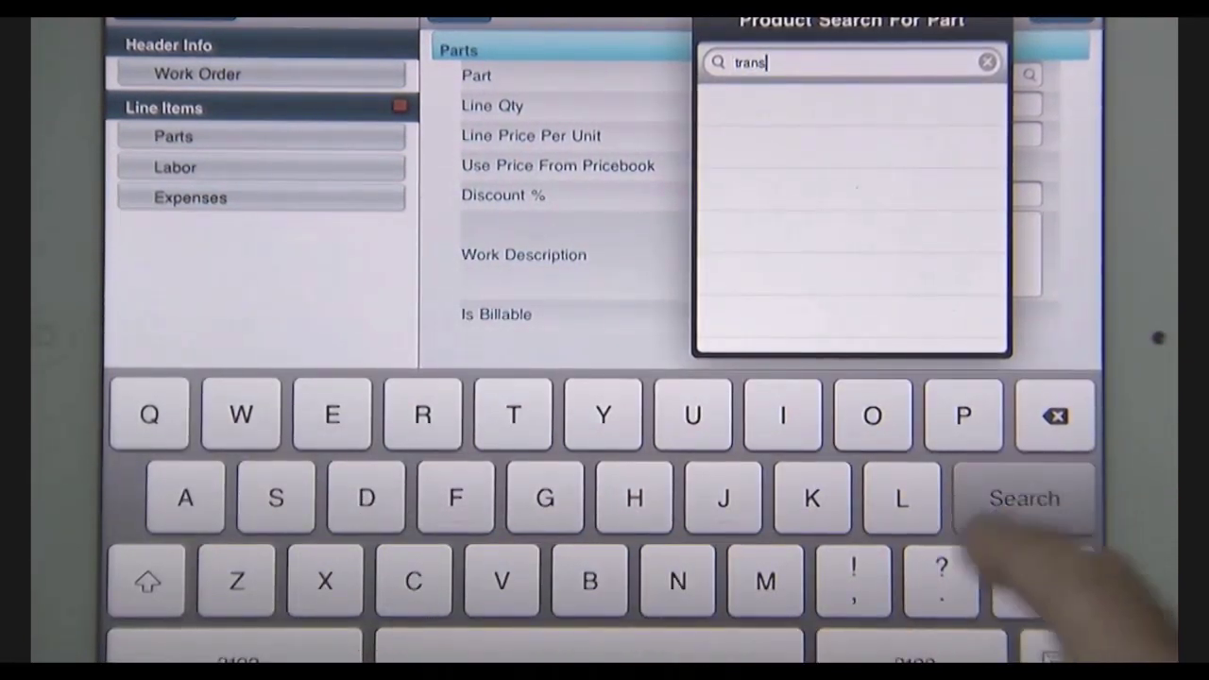
{"action": "left_click", "coordinate": [1015, 500]}
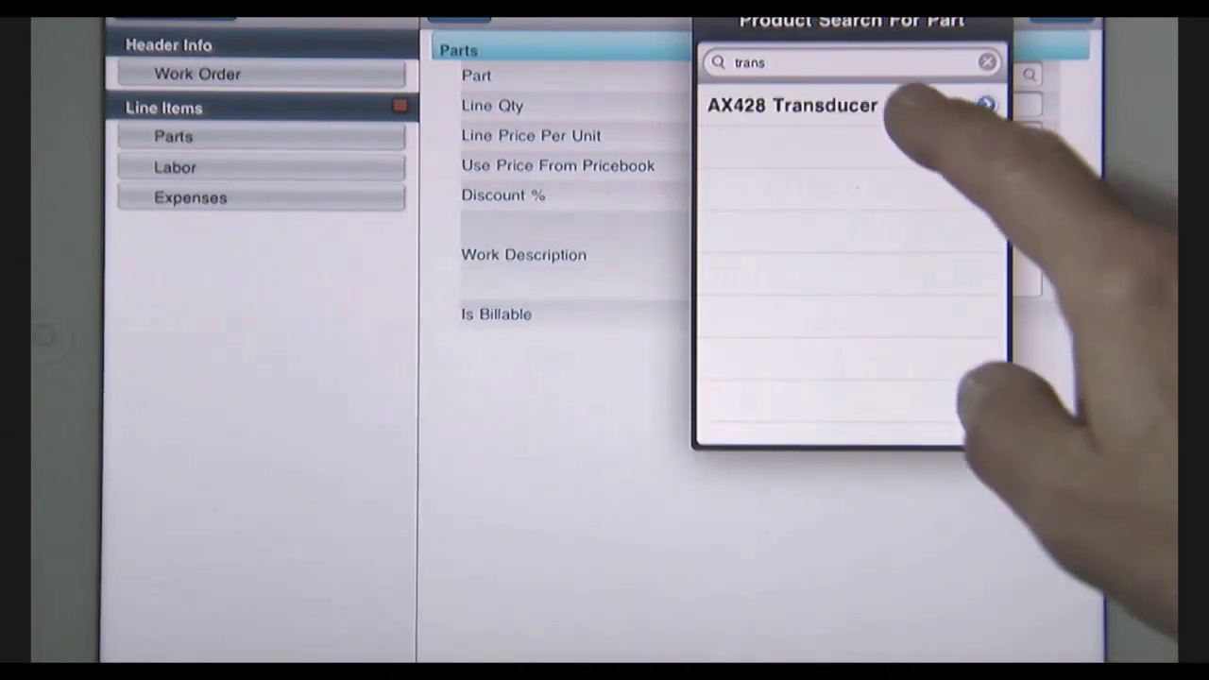
{"action": "left_click", "coordinate": [878, 108]}
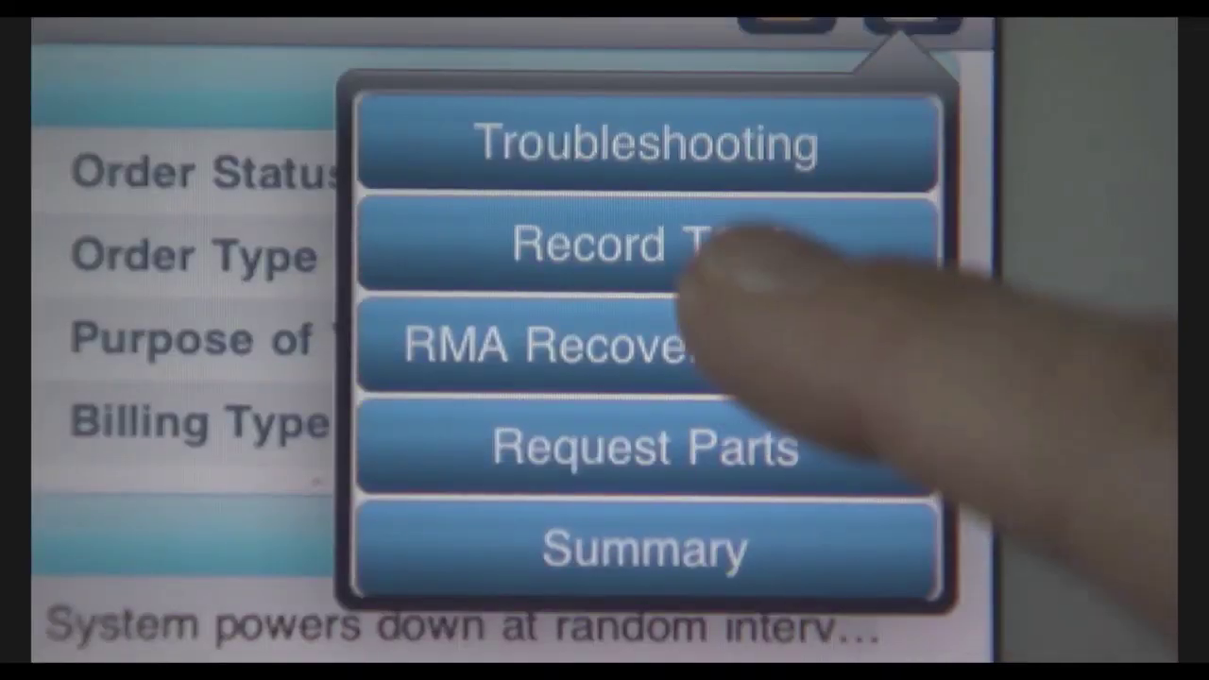
Step: Start a labor time line with activity type Travel Time
{"action": "left_click", "coordinate": [689, 244]}
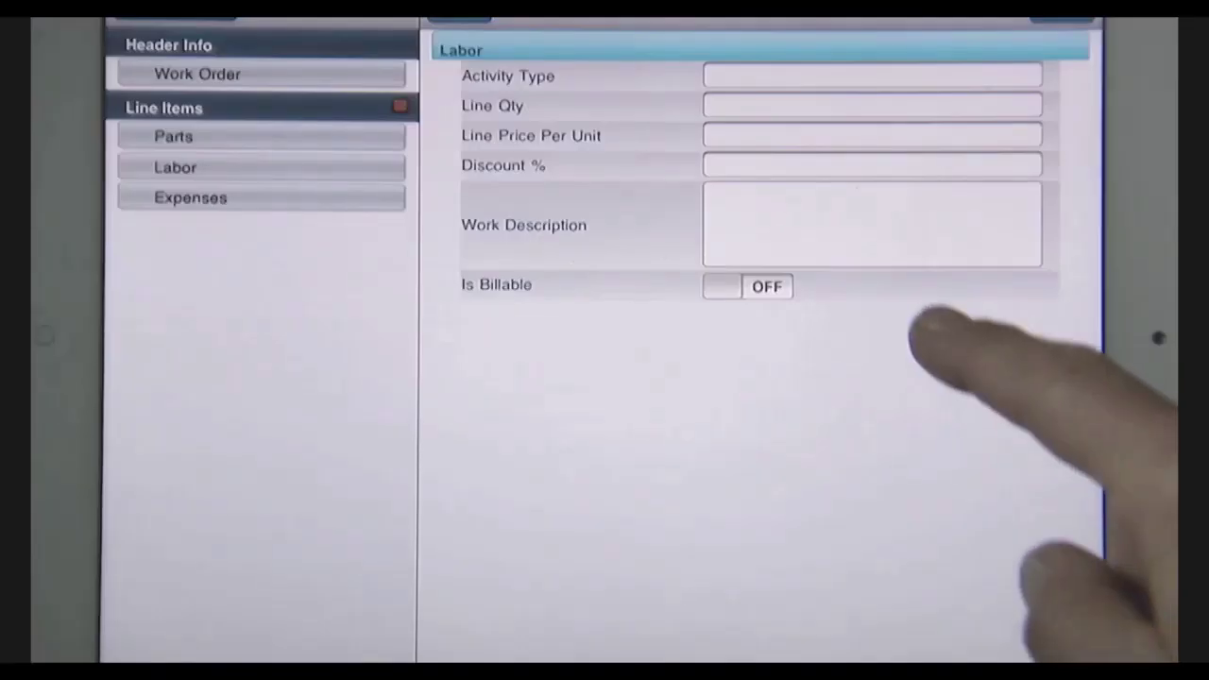
{"action": "left_click", "coordinate": [812, 75]}
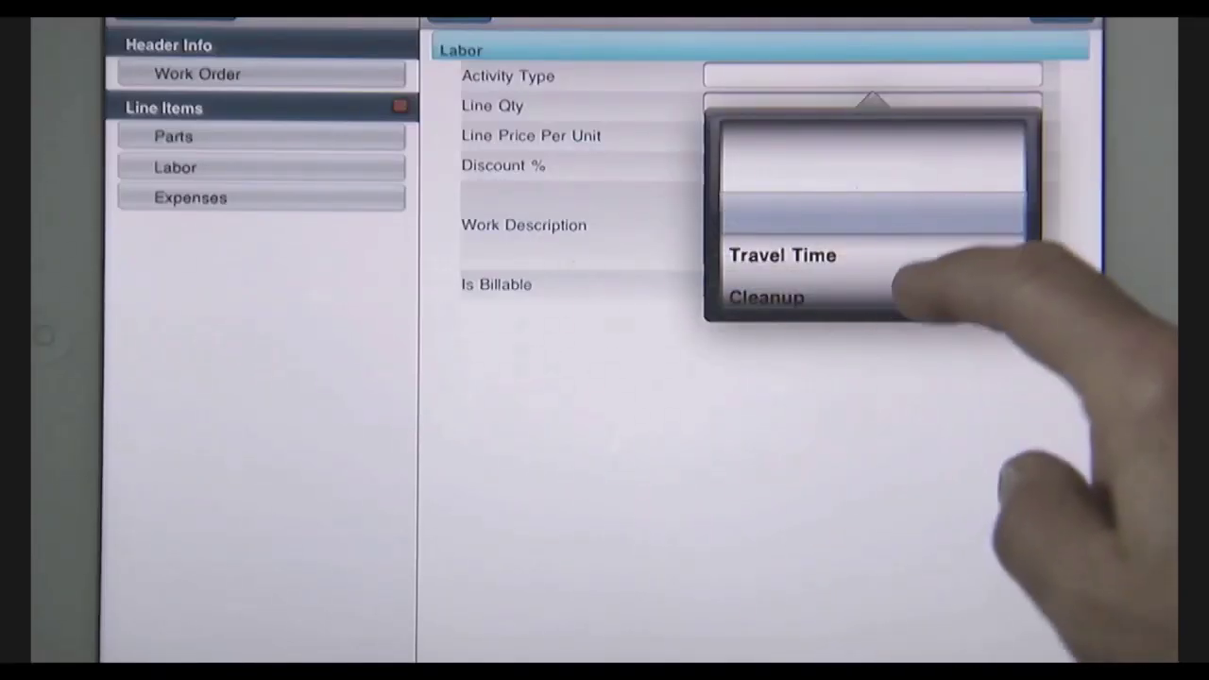
{"action": "left_click", "coordinate": [891, 253]}
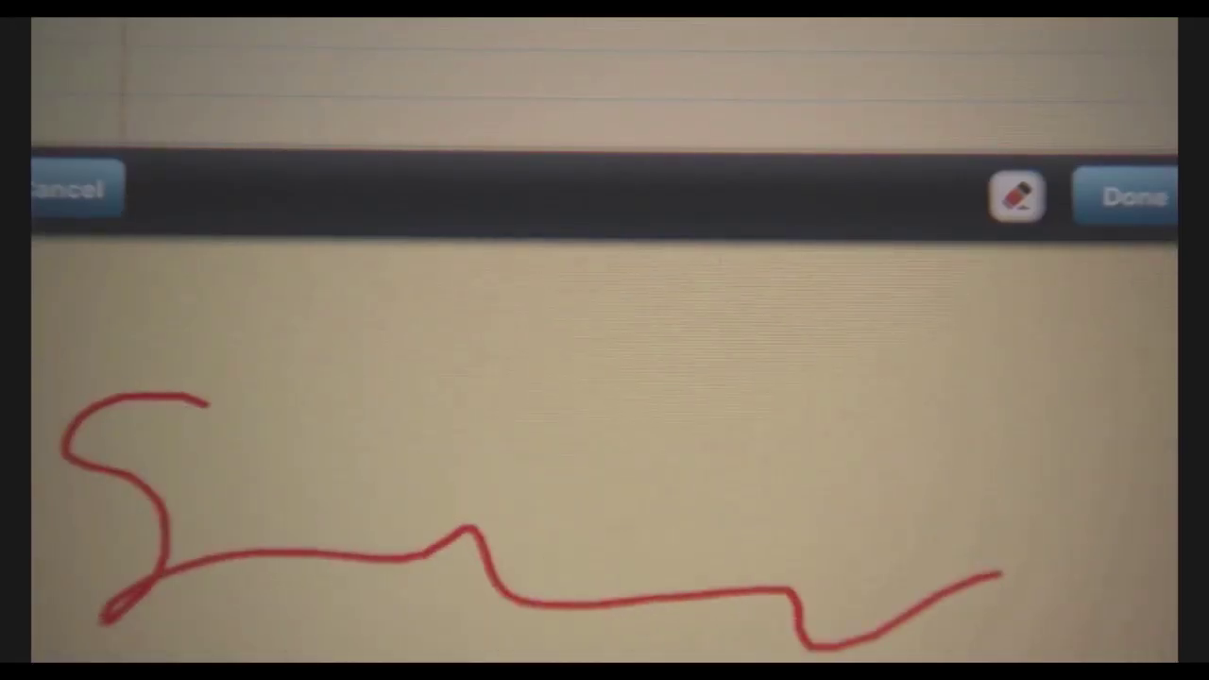
Step: Accept the signature and email the generated Service Report_WO-00004046.pdf
{"action": "left_click", "coordinate": [1105, 193]}
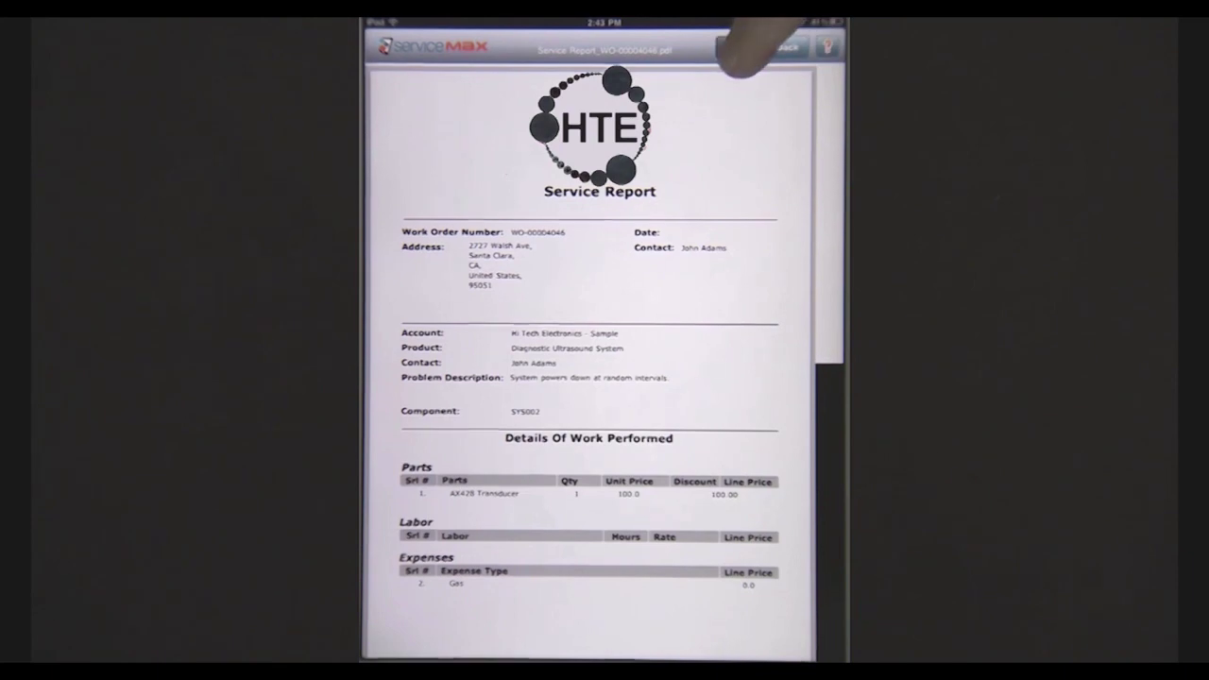
{"action": "left_click", "coordinate": [736, 46]}
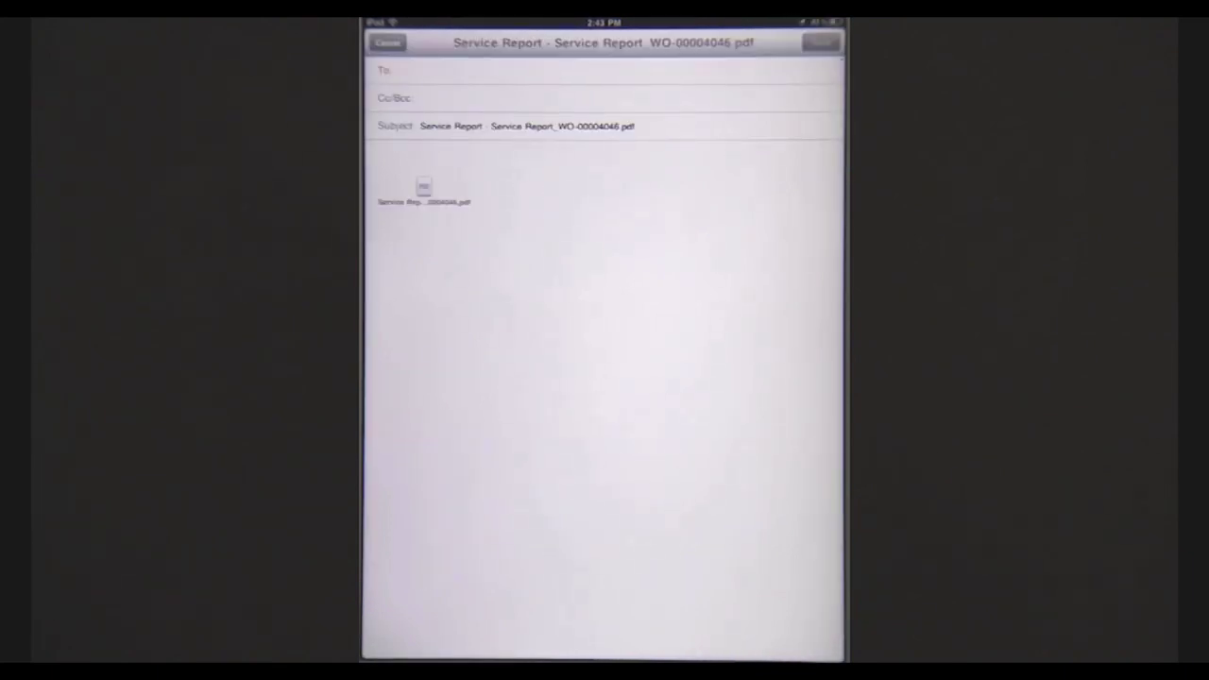